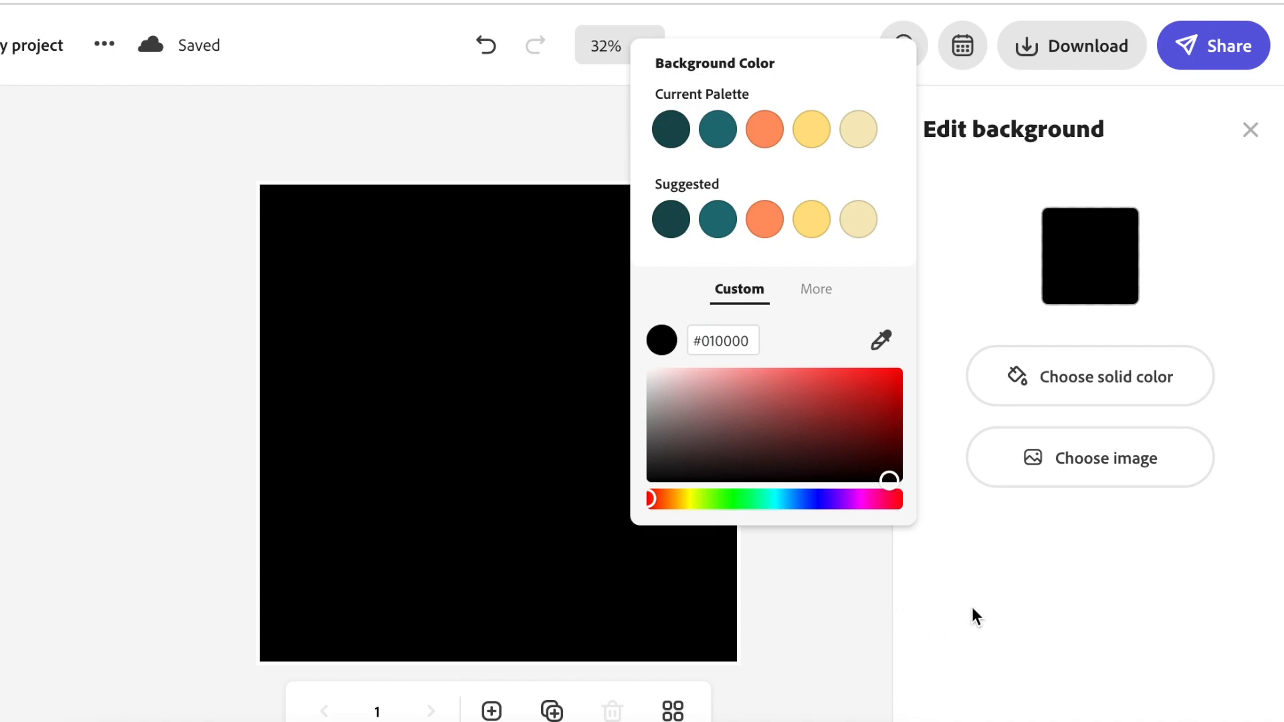
Close the background color picker and browse the shape library, including the basic shapes and the circles collection
click(852, 612)
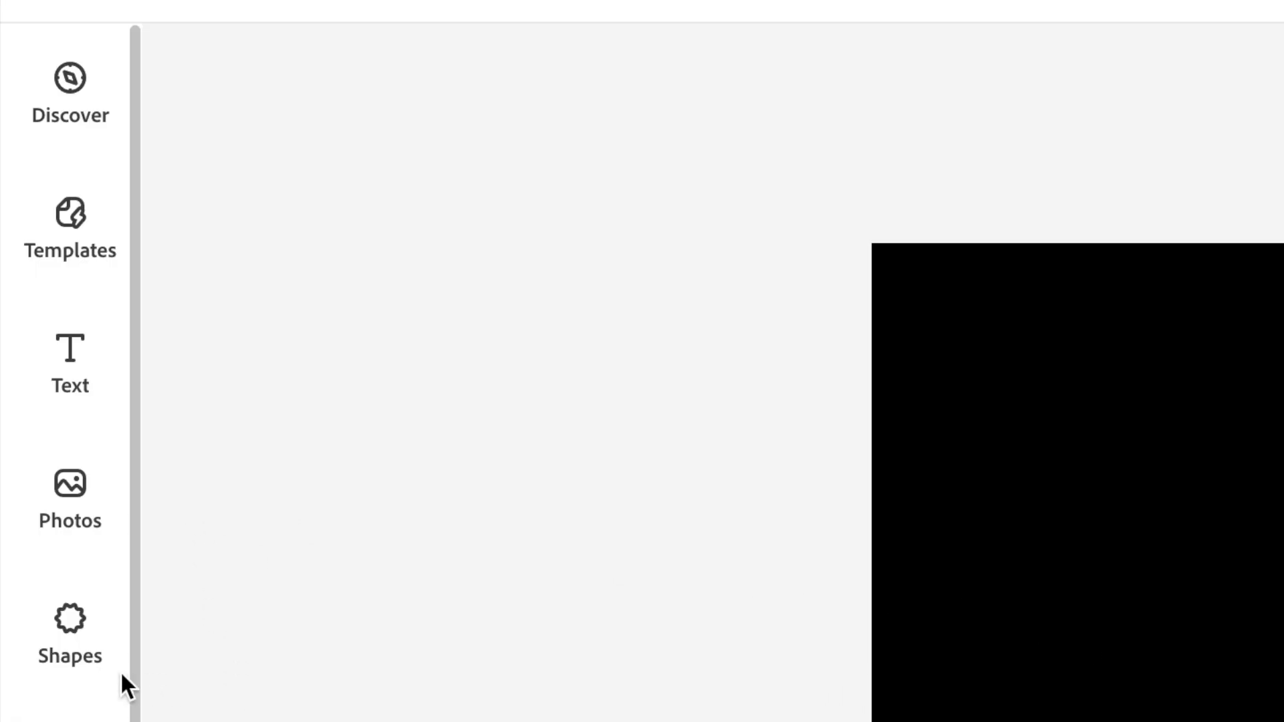
click(74, 635)
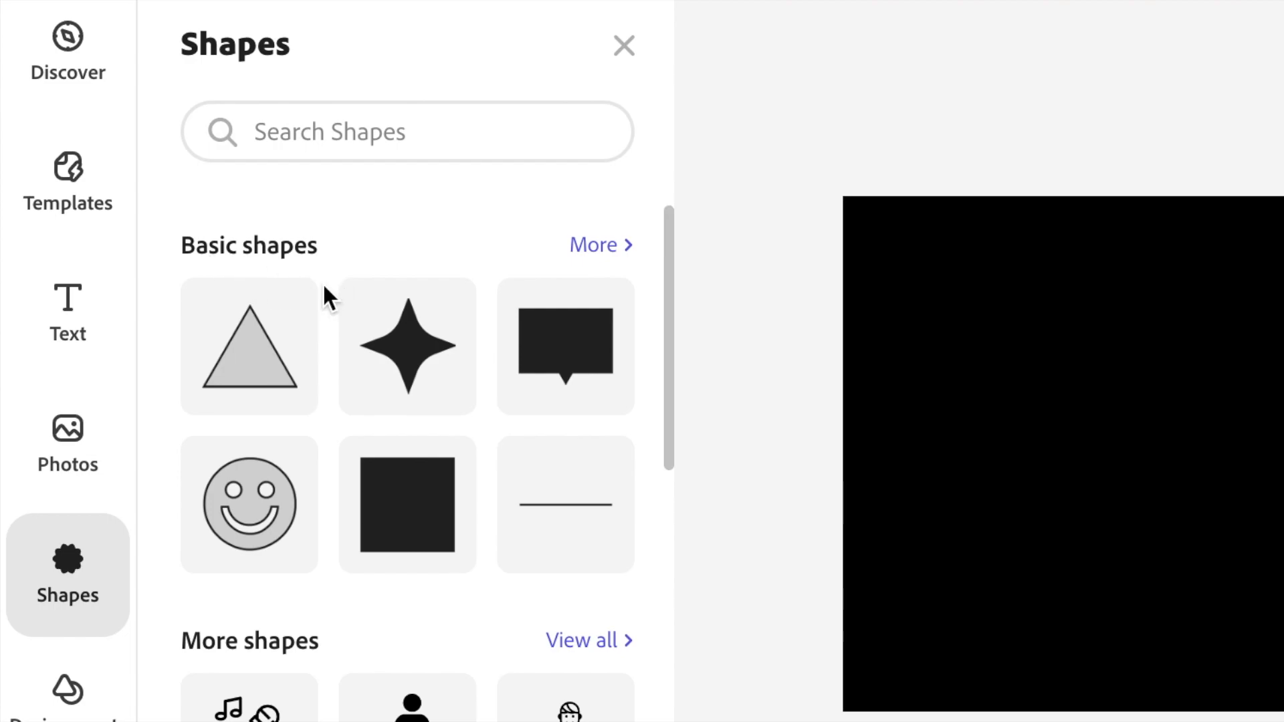
scroll(354, 576, down, 1)
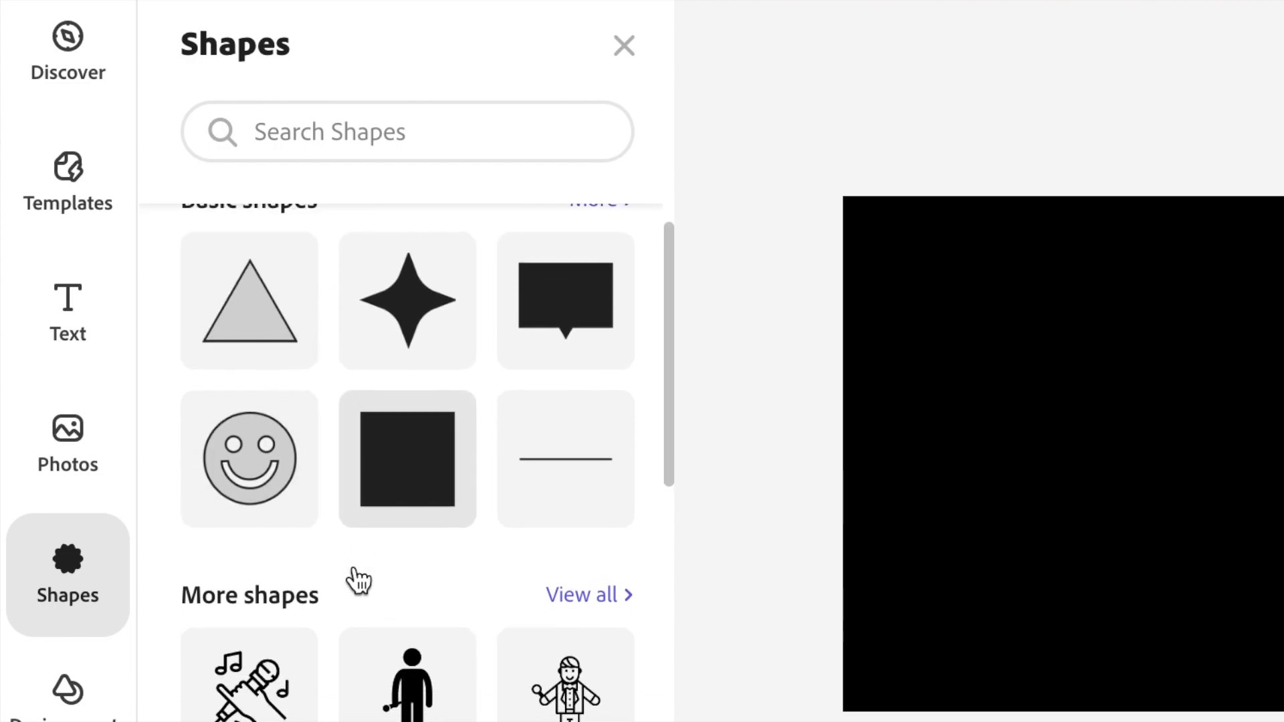
scroll(358, 580, up, 1)
scroll(367, 568, down, 6)
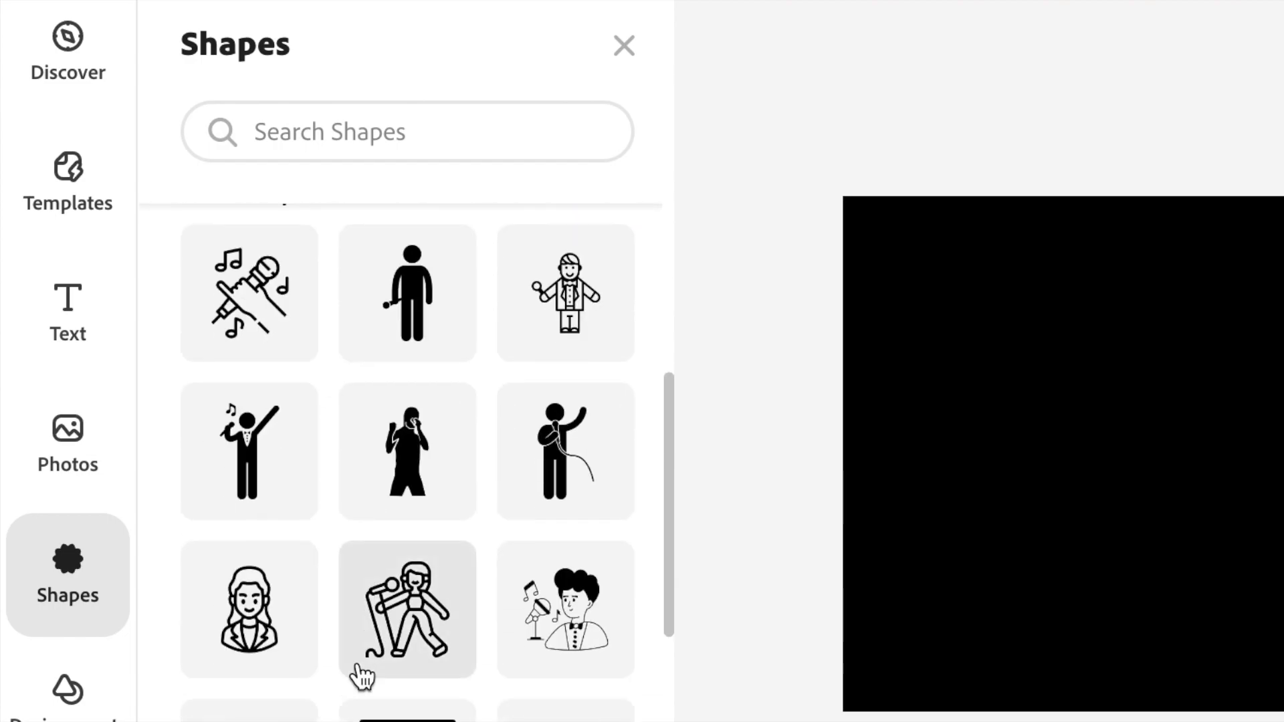
scroll(361, 677, up, 6)
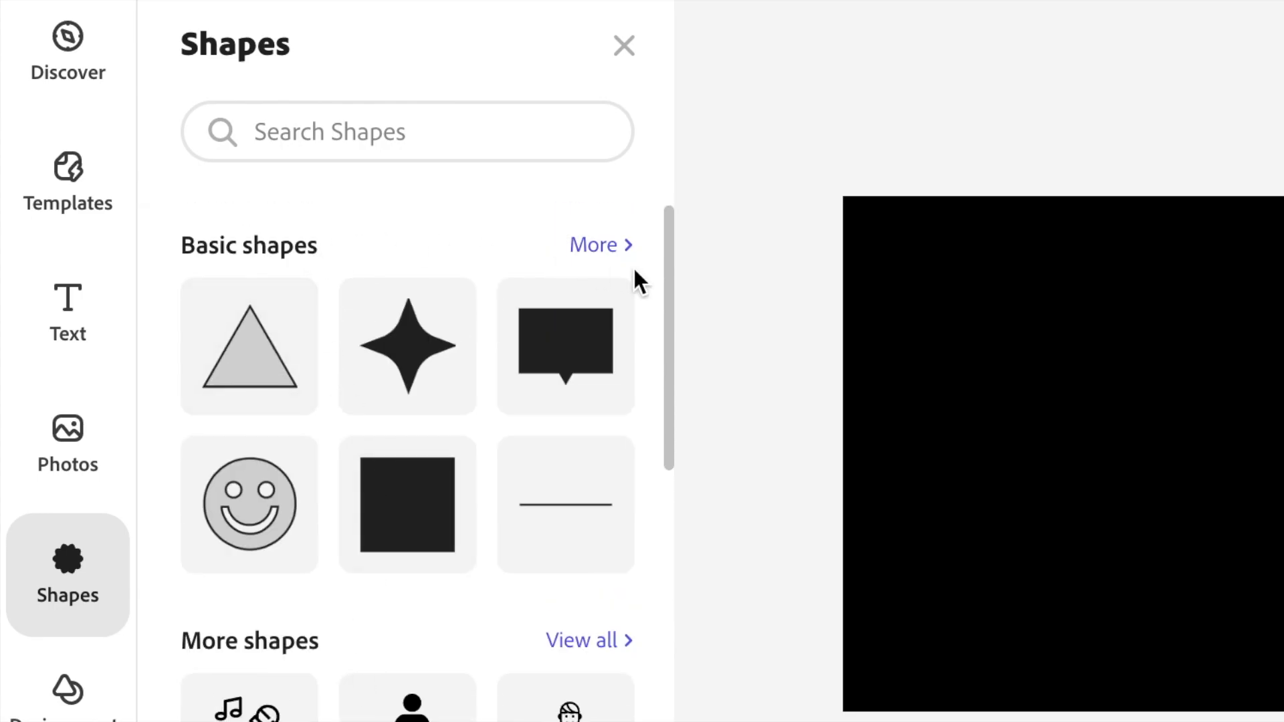
click(605, 249)
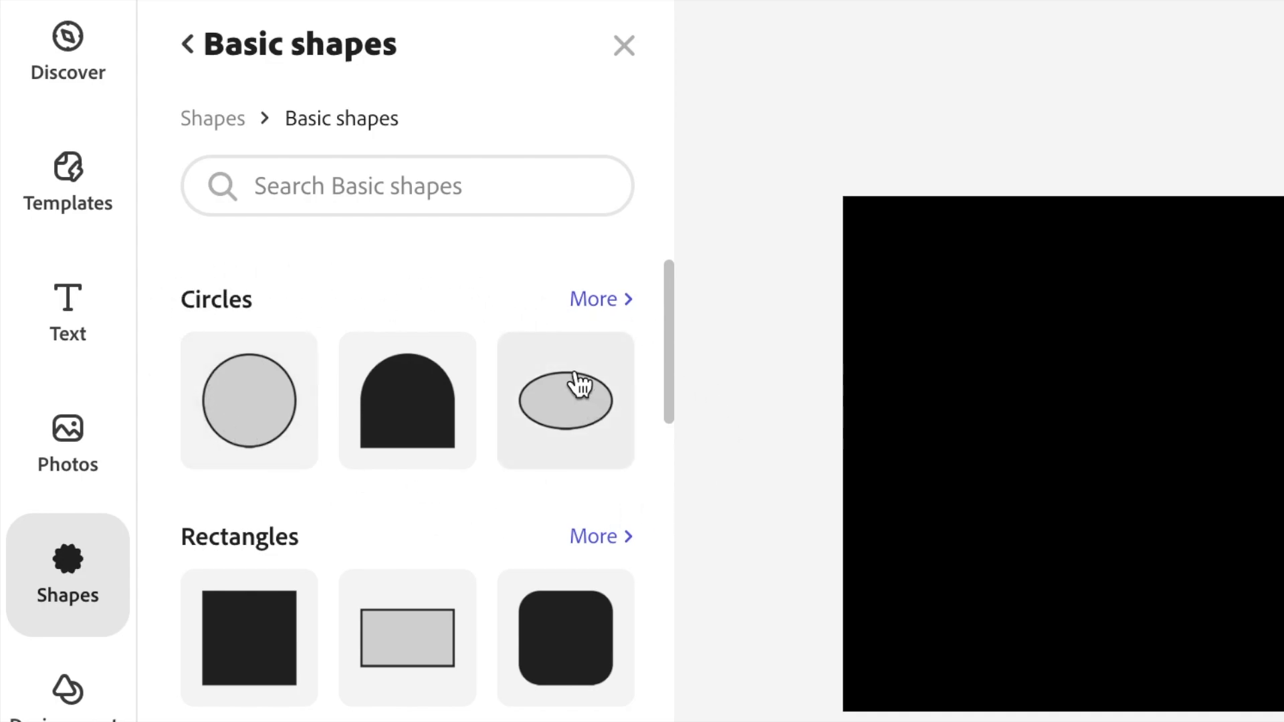
scroll(327, 653, down, 3)
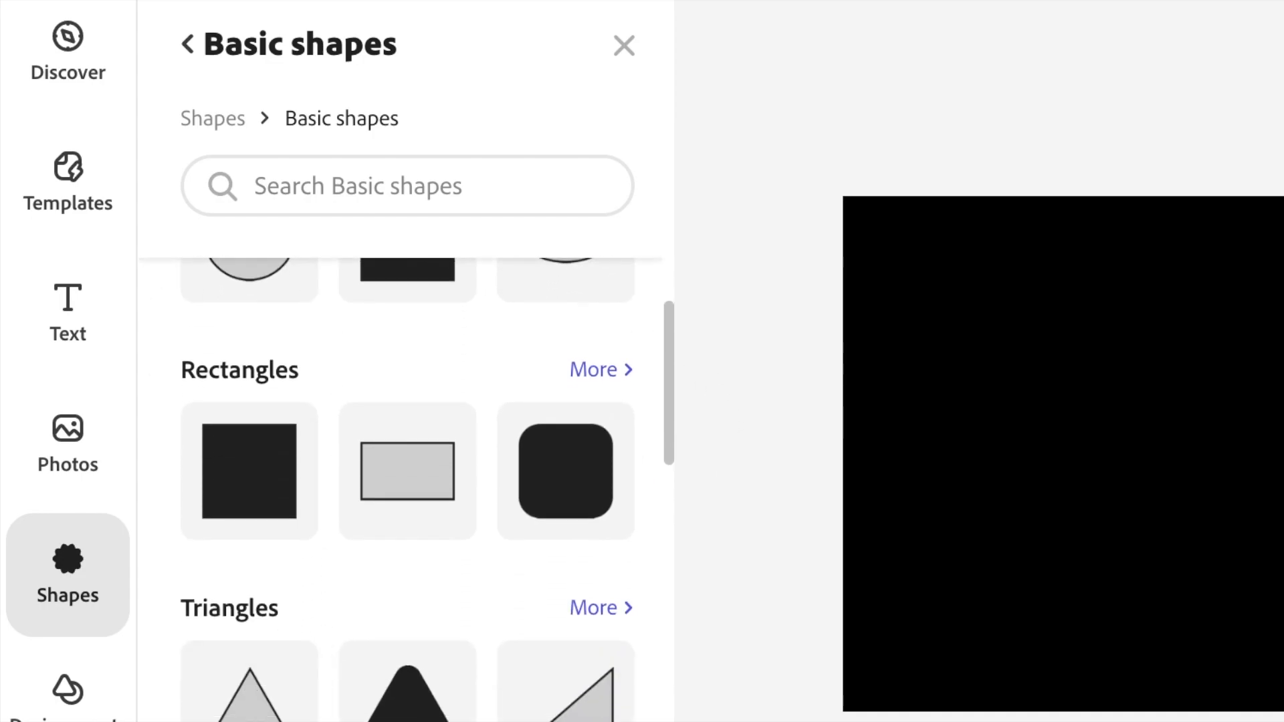
scroll(252, 319, down, 5)
scroll(251, 320, up, 8)
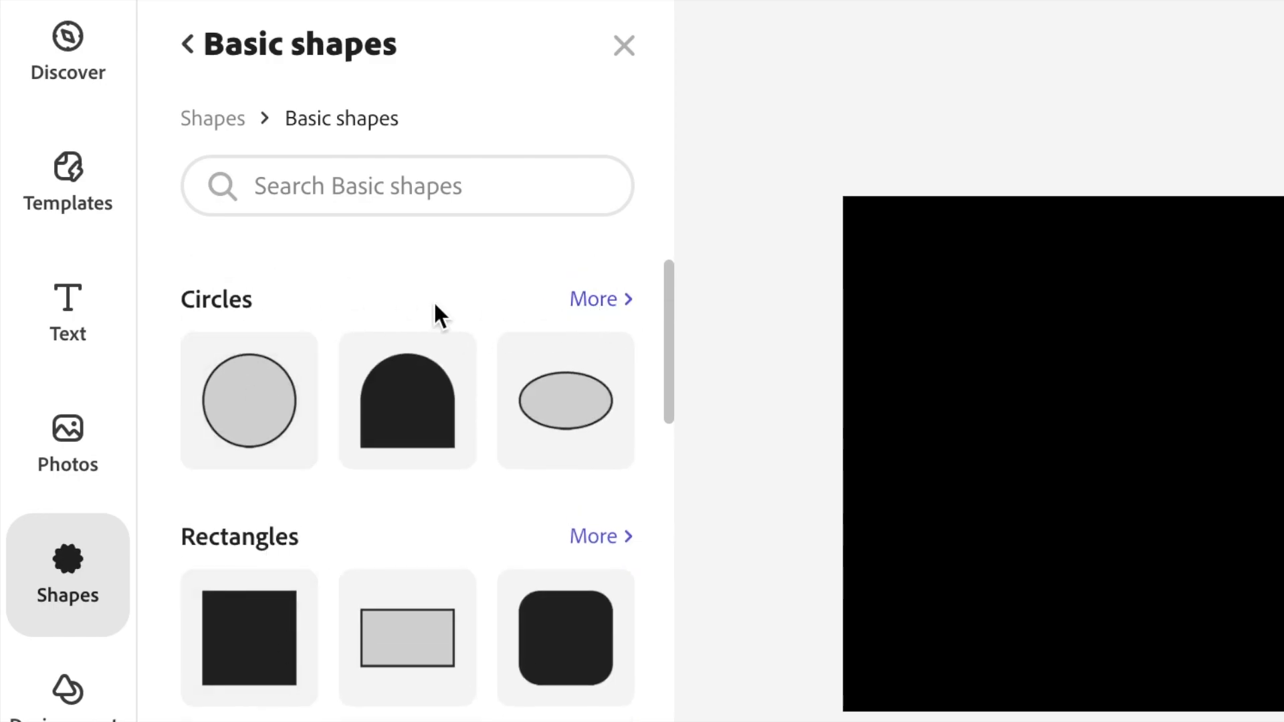
click(609, 307)
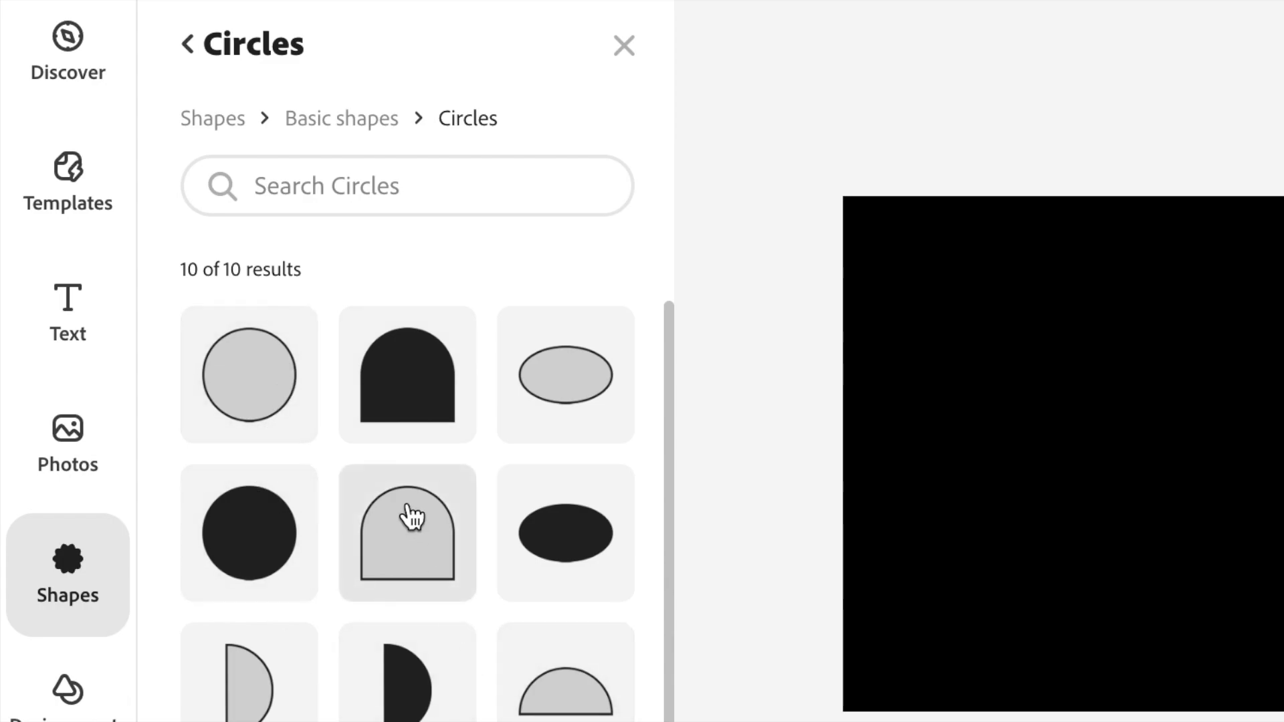
click(349, 120)
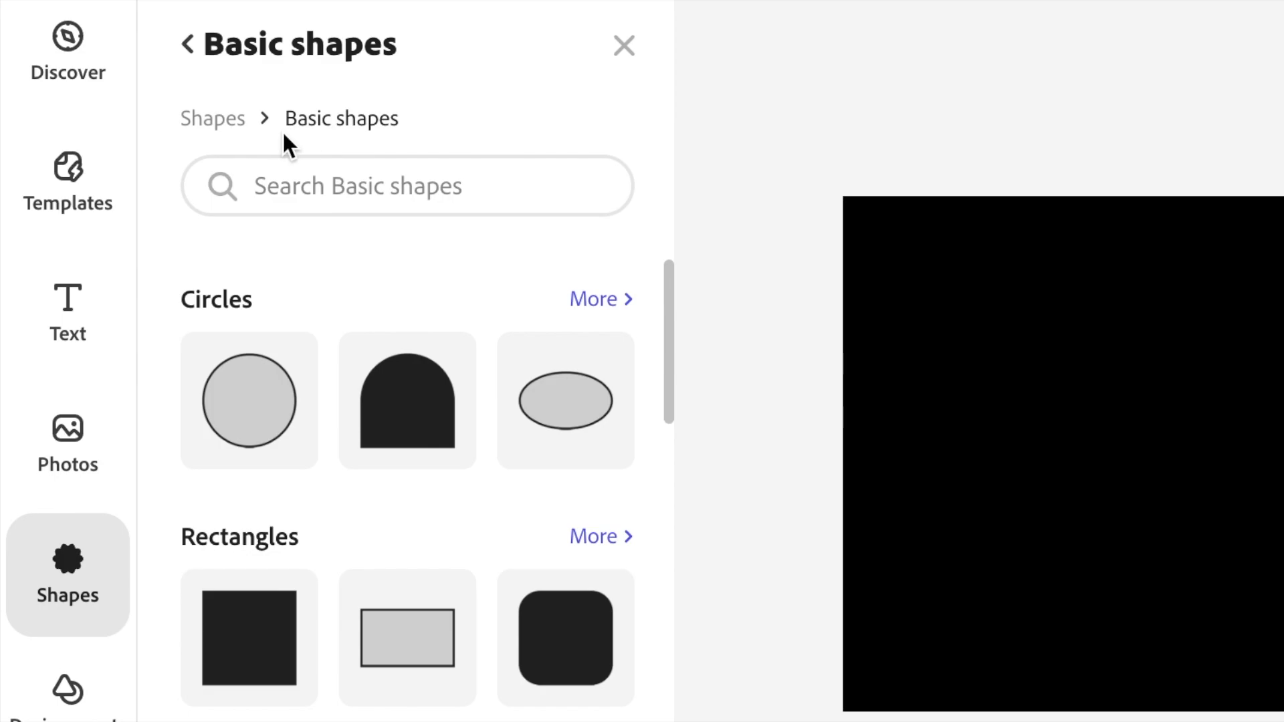
Add the wide, outlined rounded rectangle from the basic Rectangles shapes to the black canvas
scroll(369, 318, down, 3)
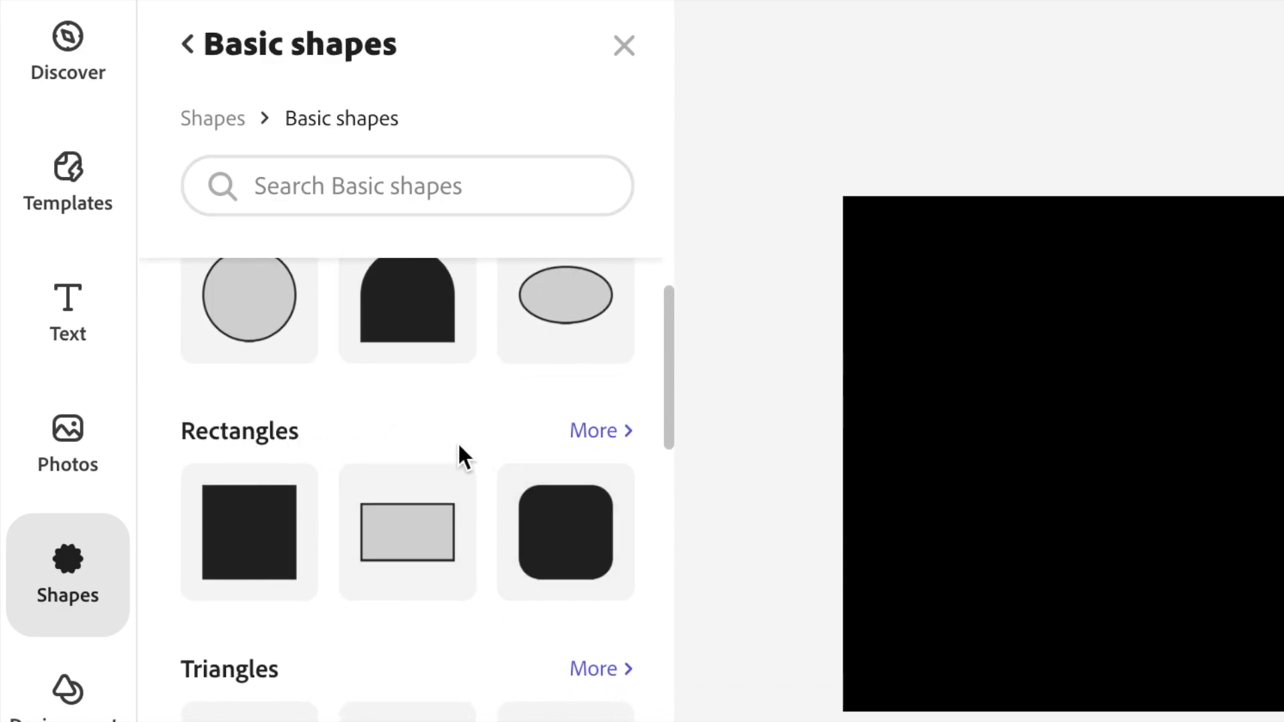
click(601, 435)
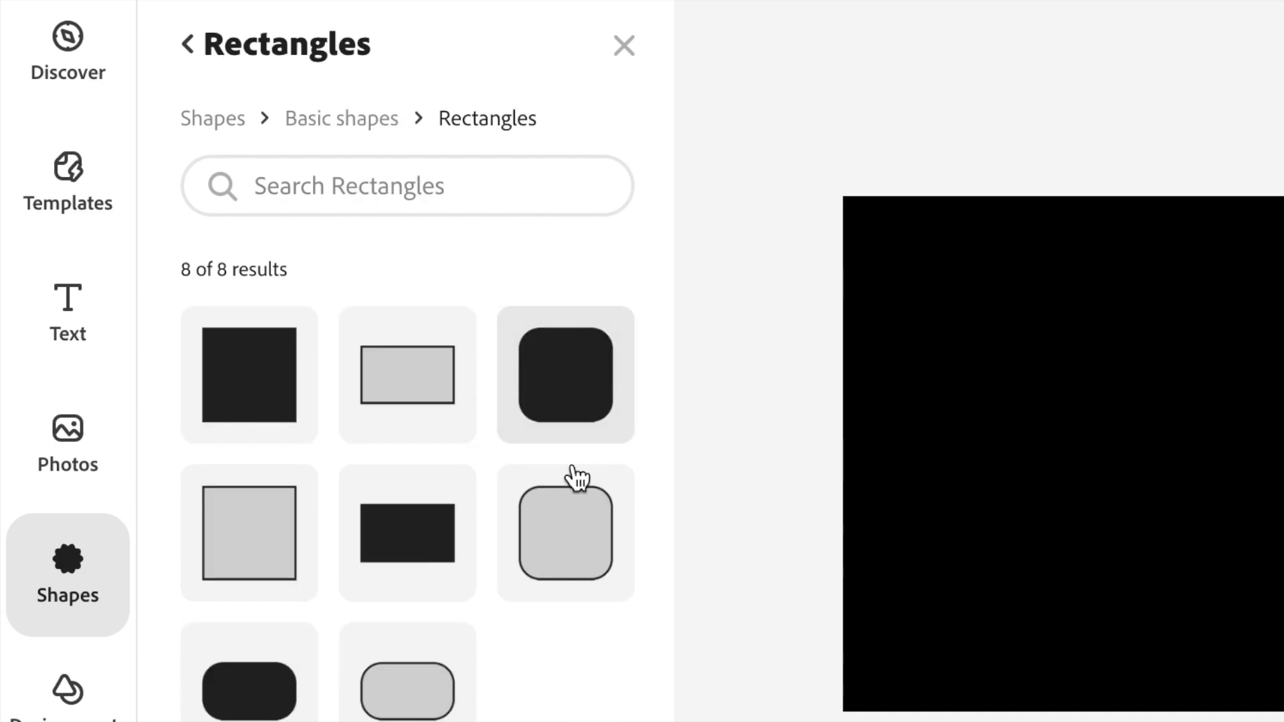
click(412, 697)
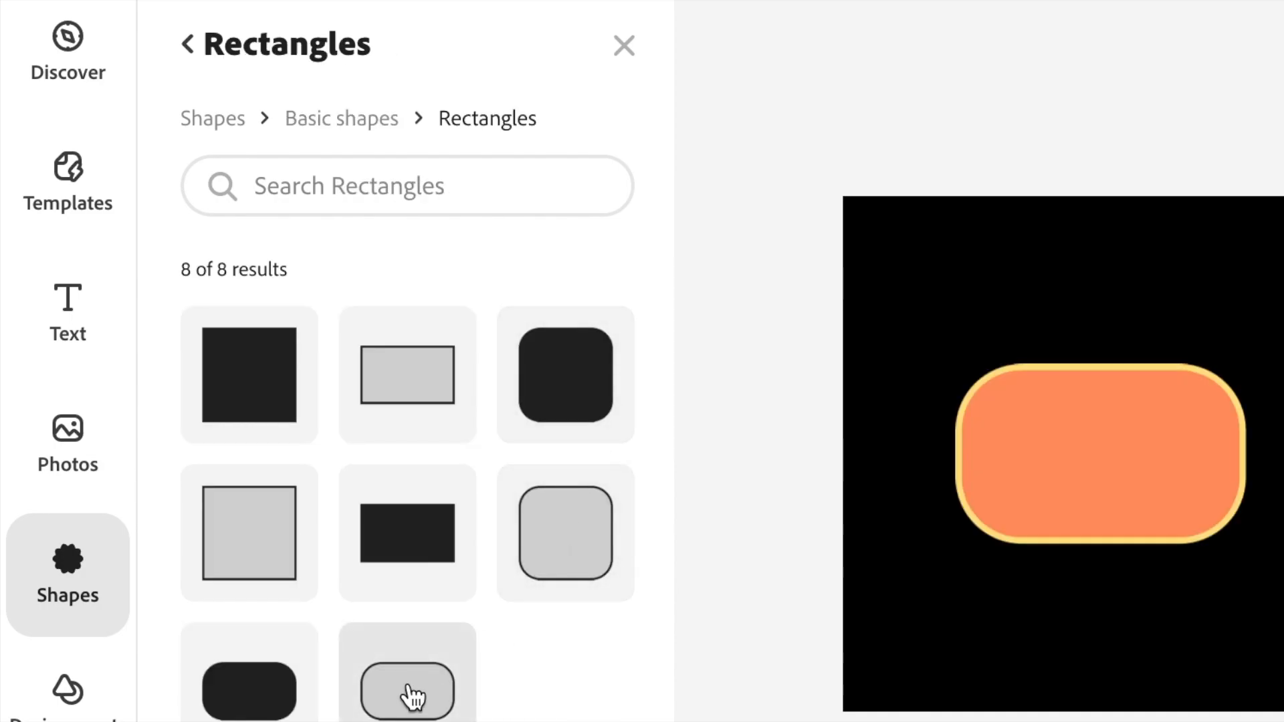
click(623, 46)
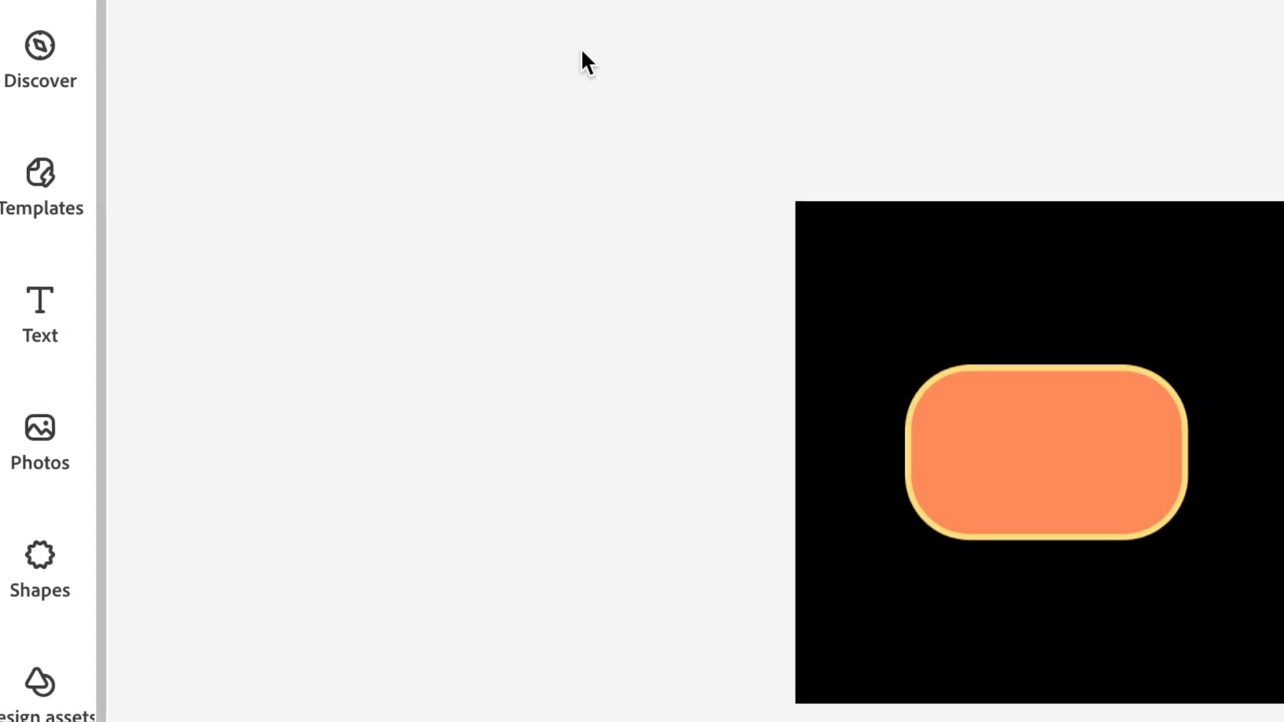
Set the rounded rectangle's border thickness to 0 and look at its fill color options
click(1055, 460)
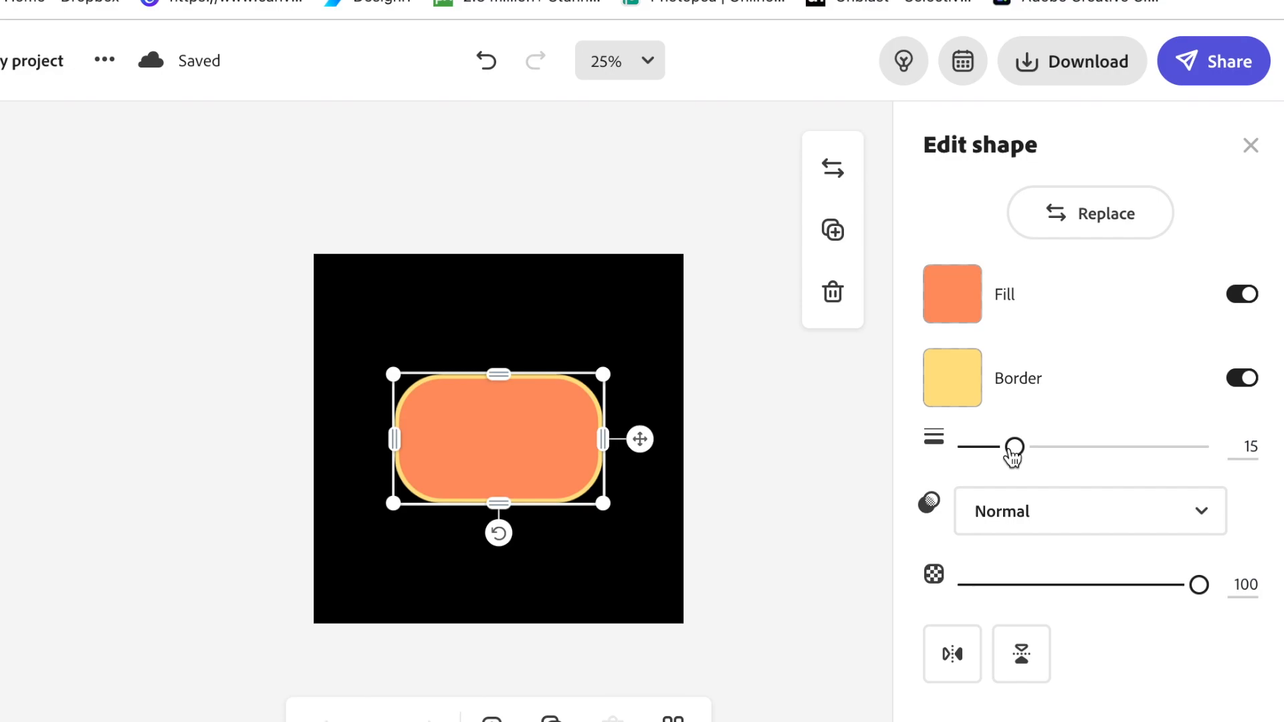
drag(1012, 448, 926, 448)
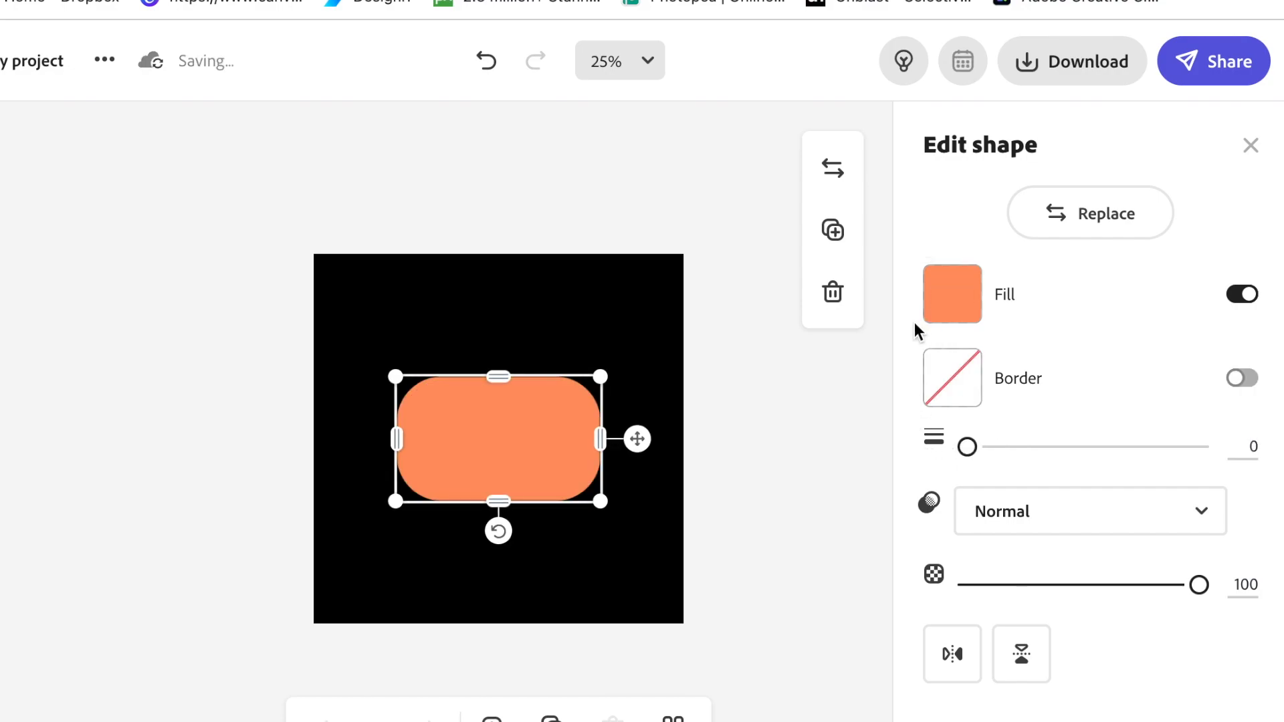
click(958, 301)
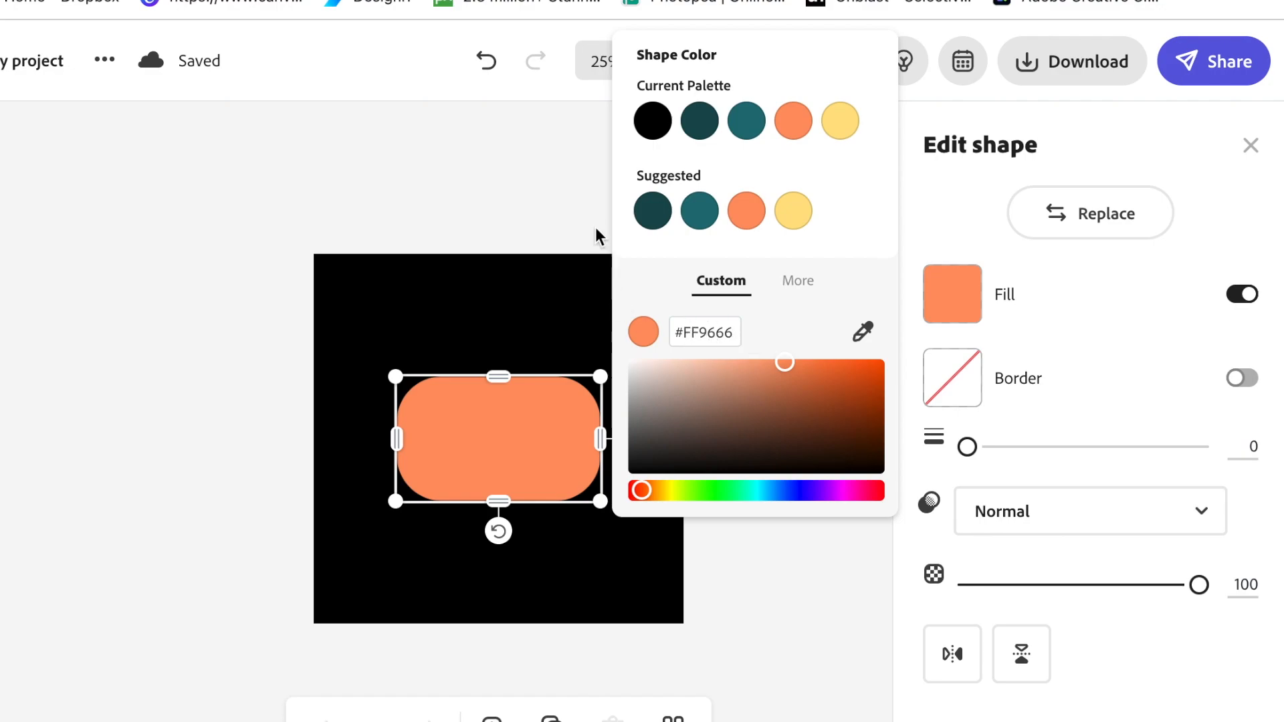
click(584, 208)
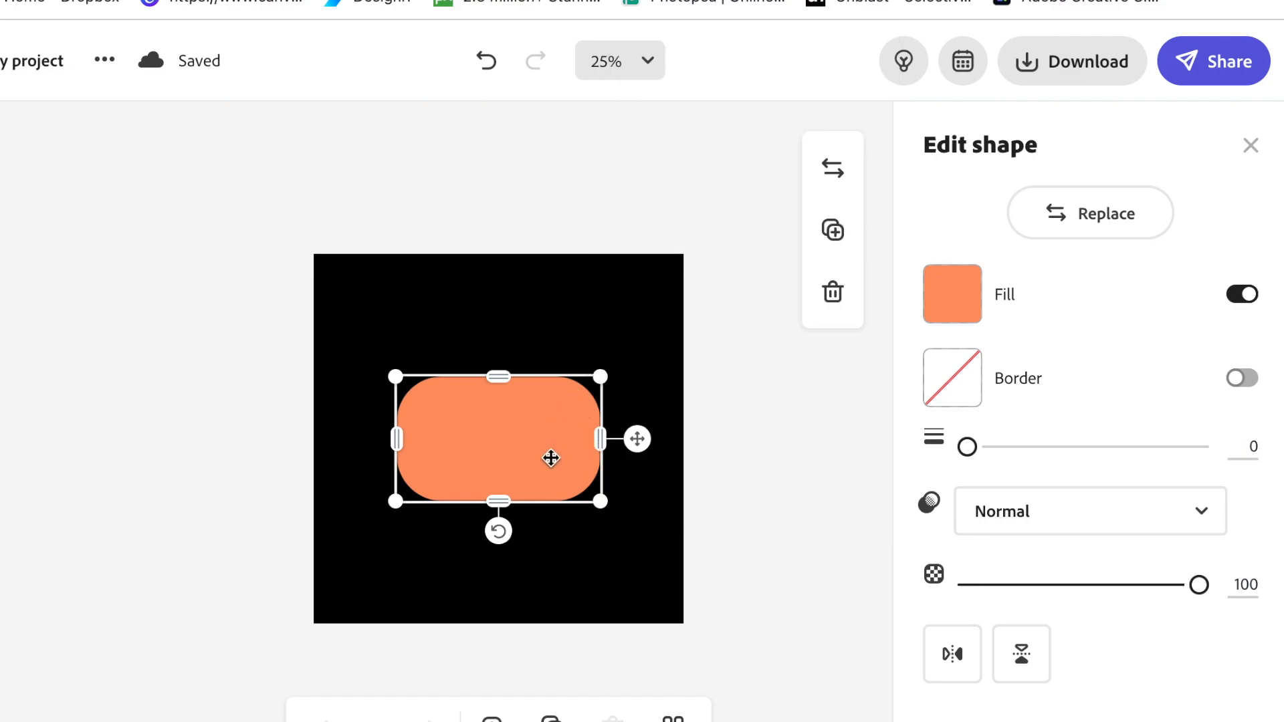
Resize the rounded rectangle into a small, narrow horizontal bar
drag(600, 377, 429, 449)
drag(457, 495, 461, 440)
drag(452, 438, 561, 442)
drag(480, 463, 482, 444)
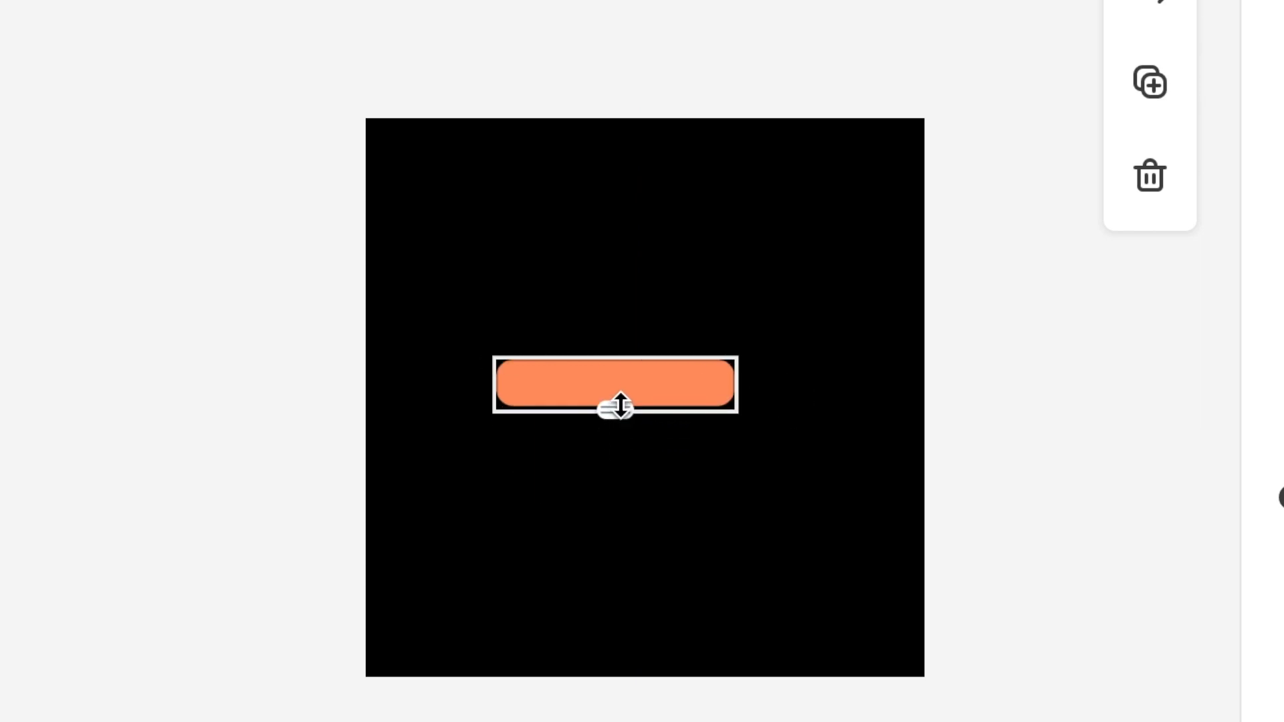
drag(620, 405, 620, 397)
drag(731, 381, 645, 381)
click(657, 507)
click(592, 394)
drag(494, 357, 528, 369)
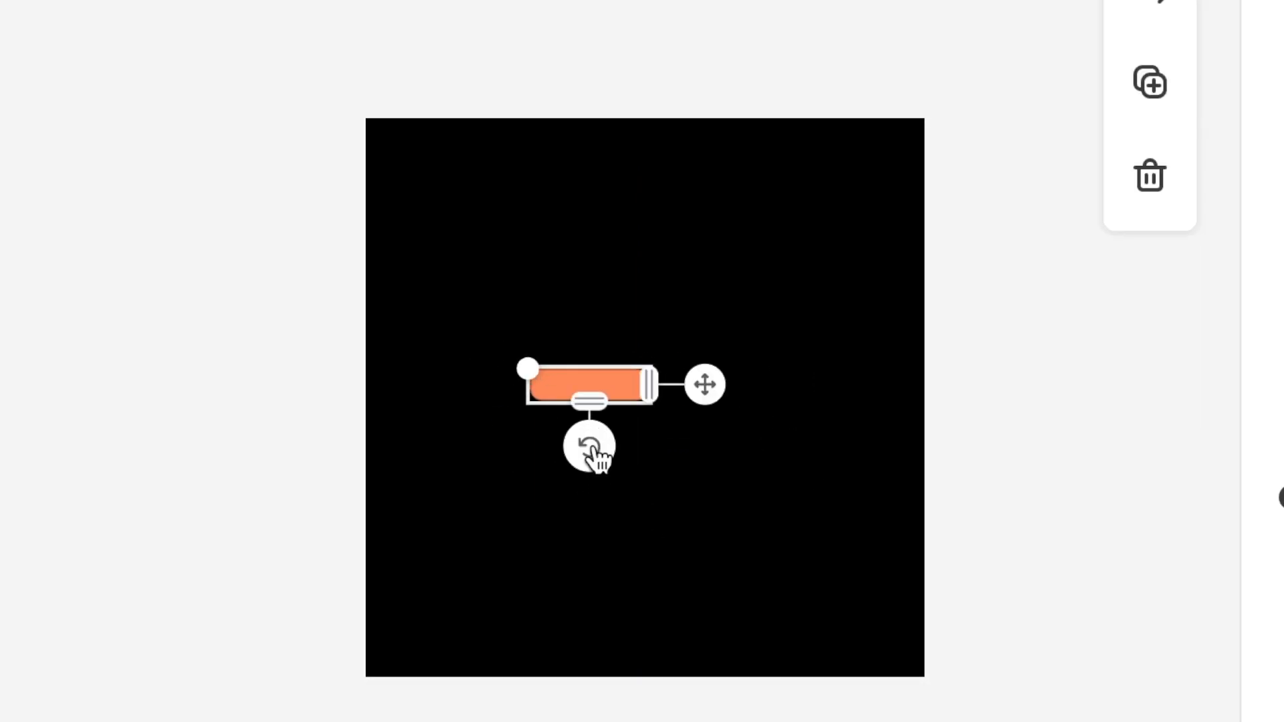
Rotate the bar so it slopes down to the right and move it near the canvas's left edge
drag(594, 459, 545, 445)
drag(577, 401, 472, 386)
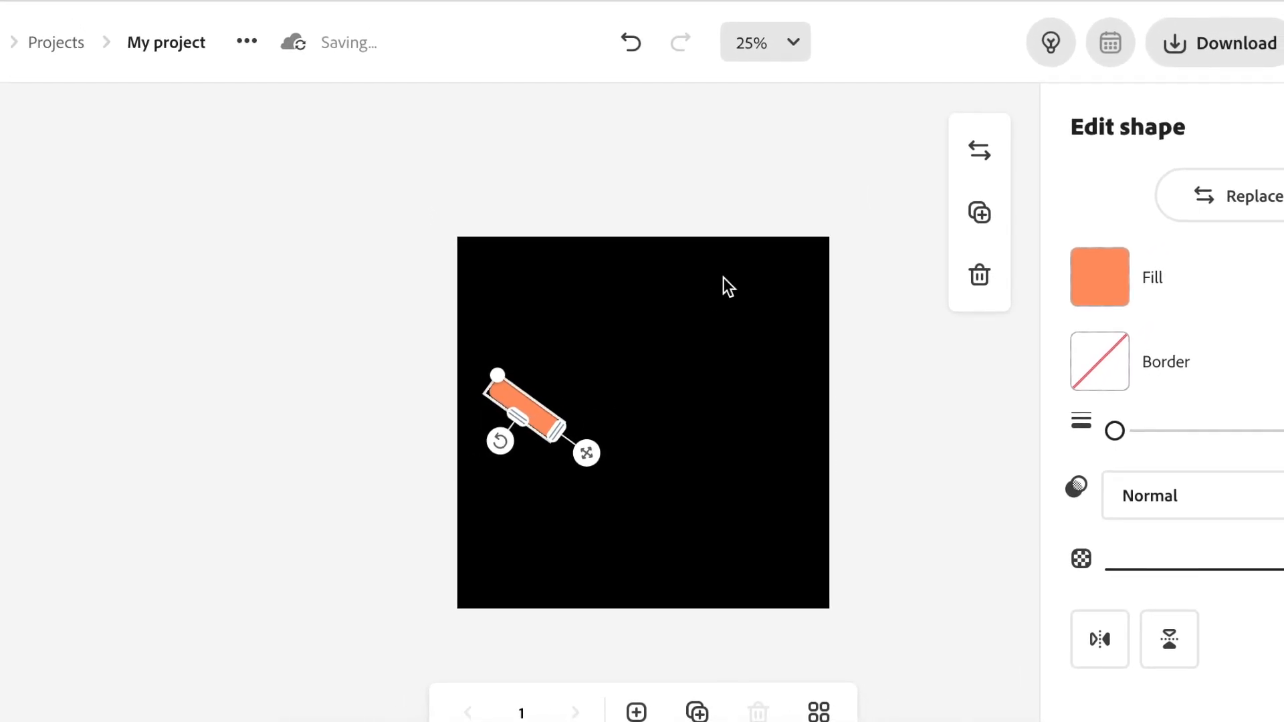
Shrink the tilted bar proportionally and set its opacity to 71
click(797, 49)
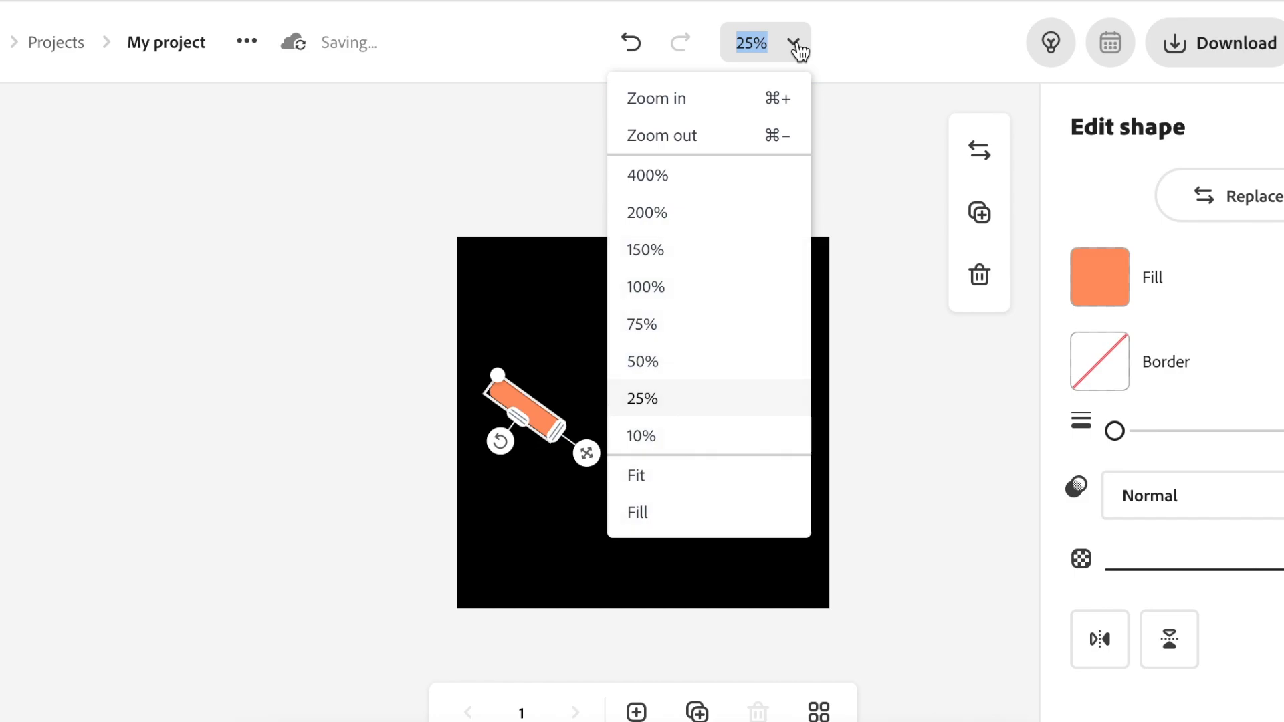
click(696, 119)
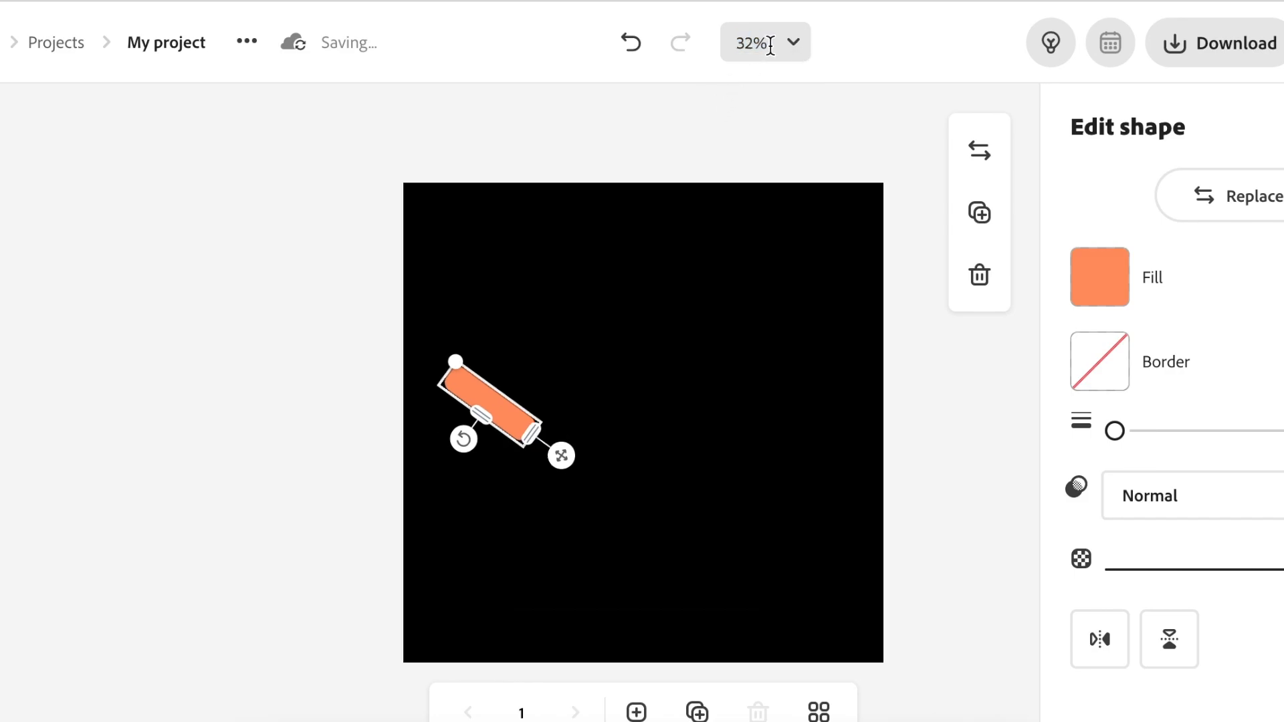
click(799, 50)
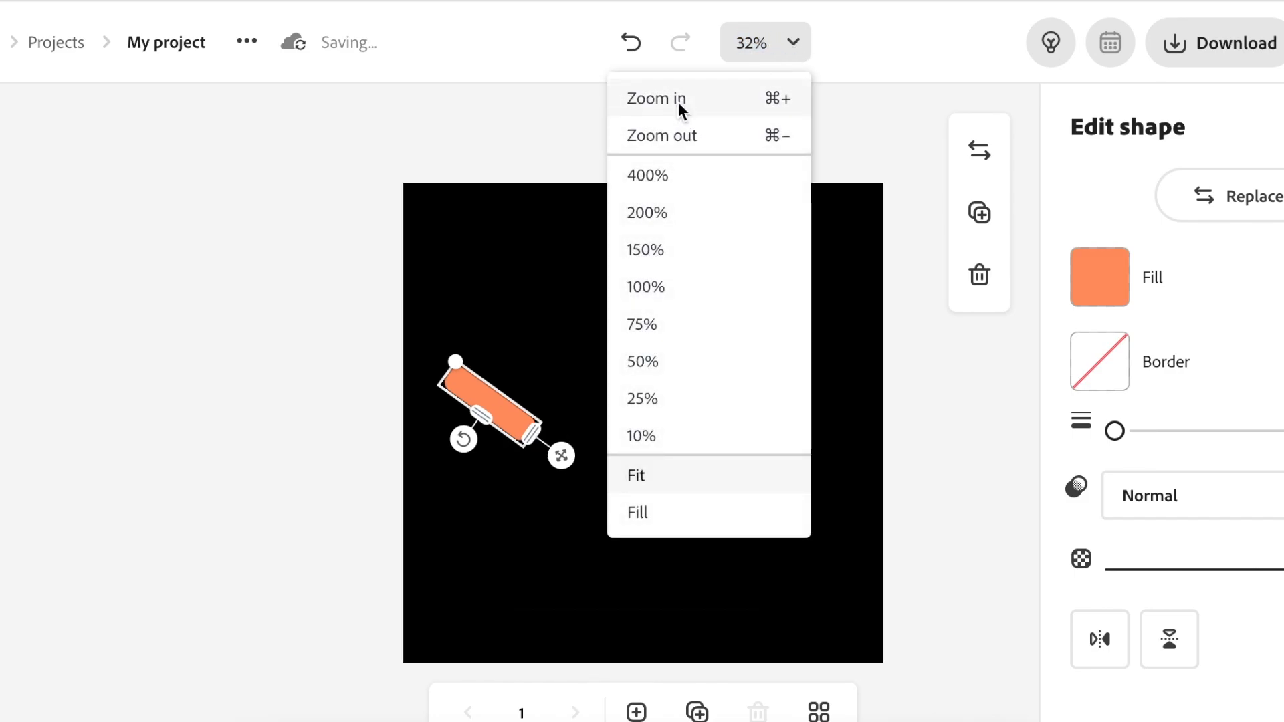
click(678, 102)
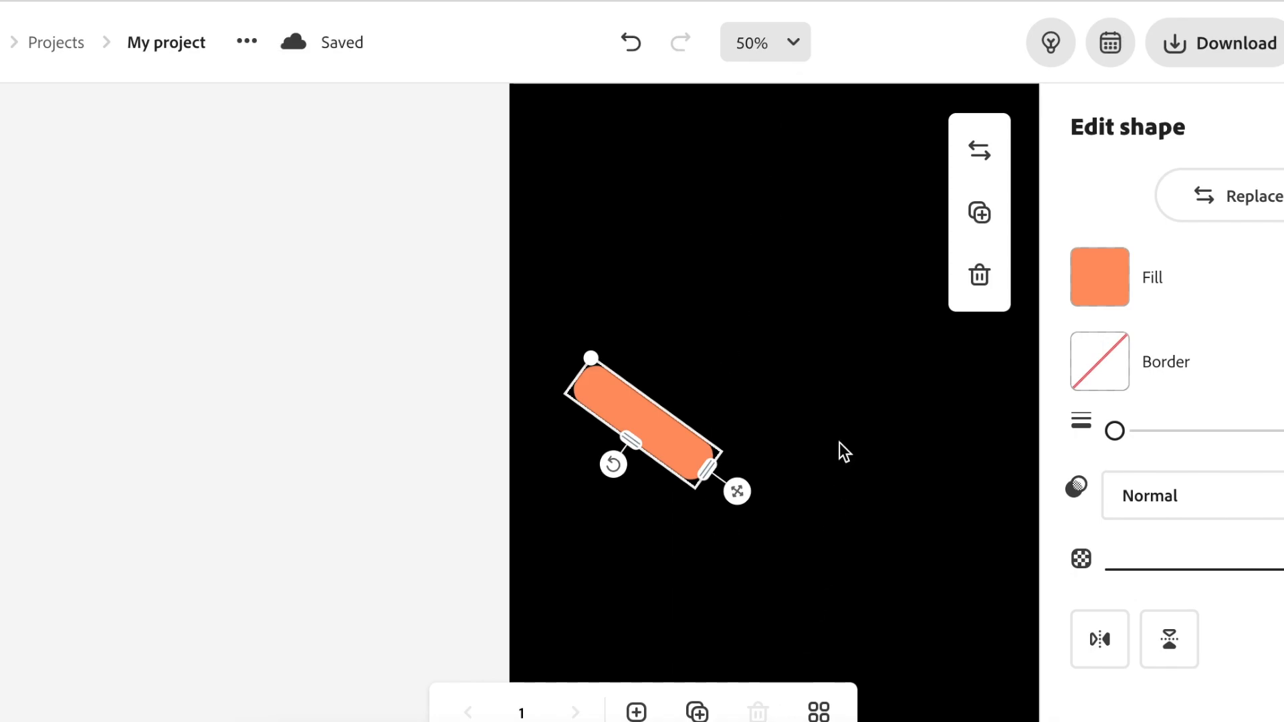
click(799, 59)
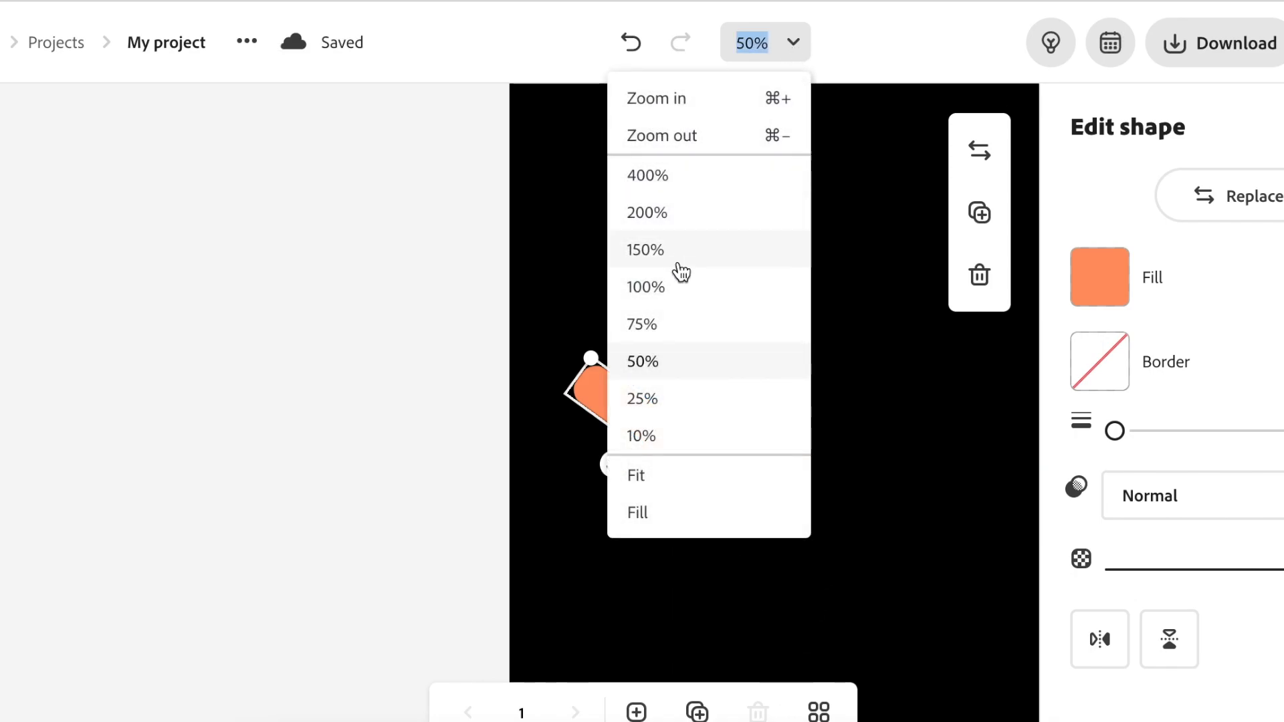
click(664, 334)
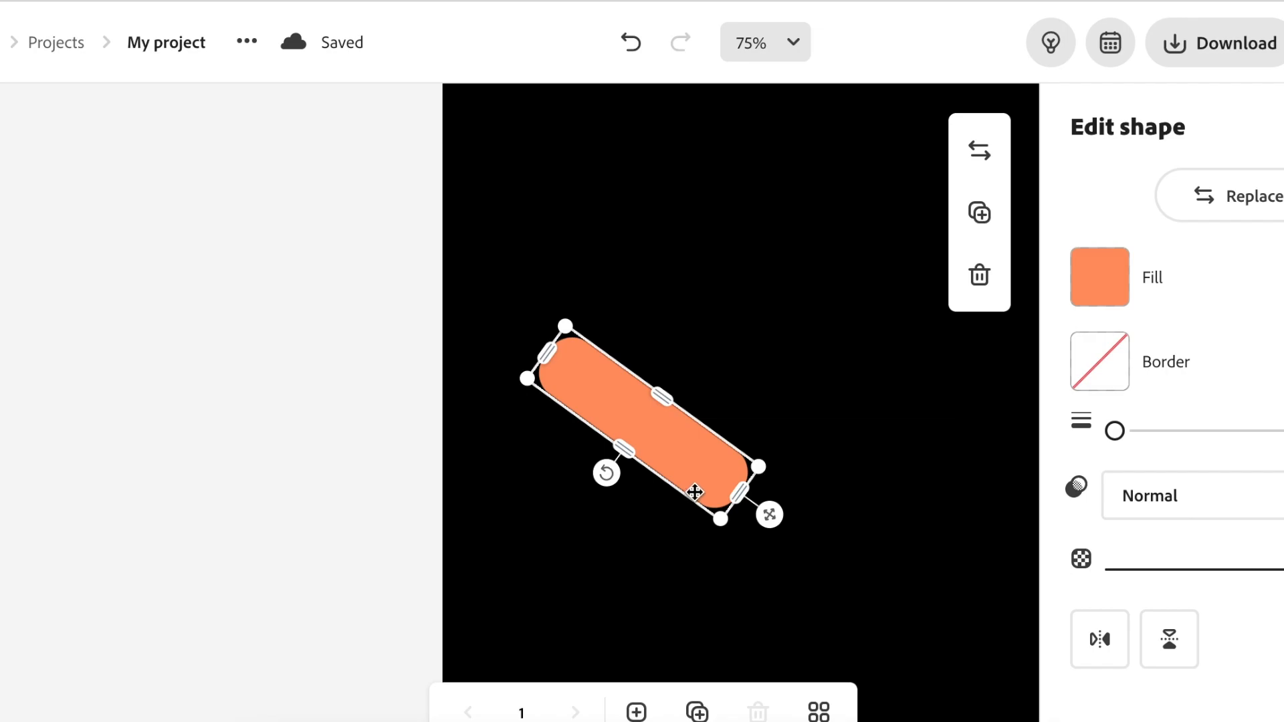
drag(761, 466, 680, 433)
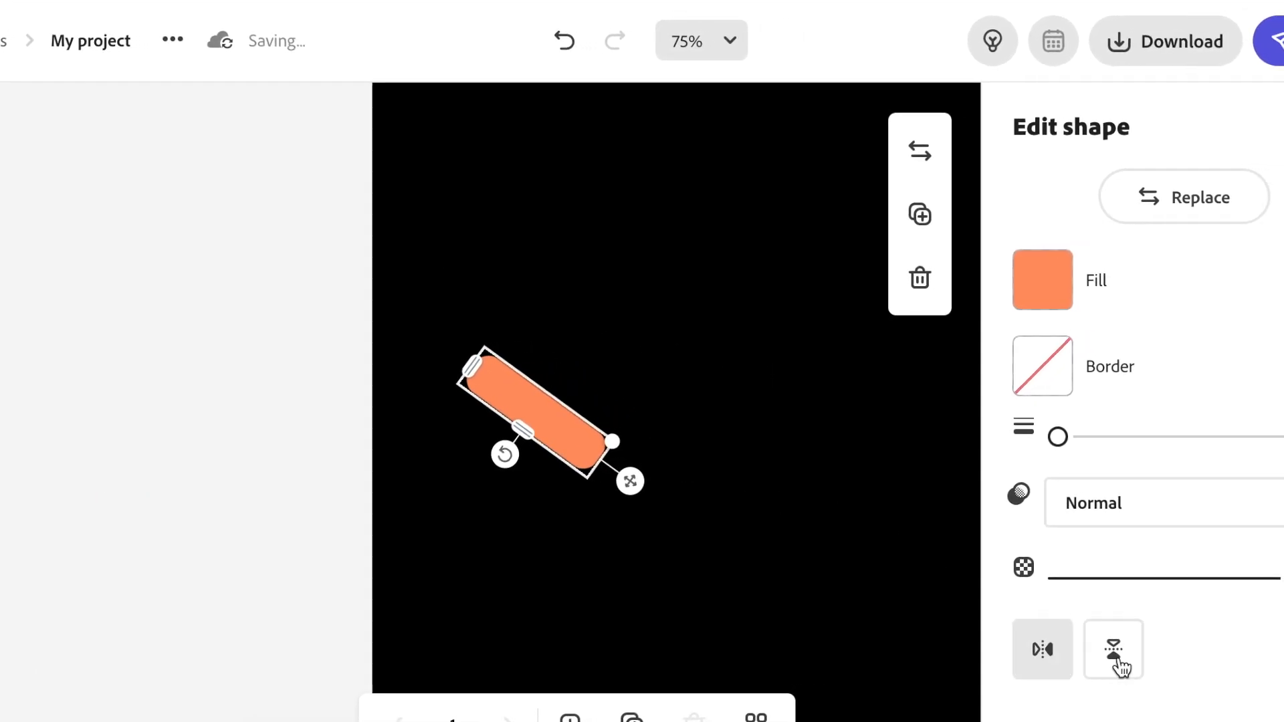
drag(1237, 593, 1128, 599)
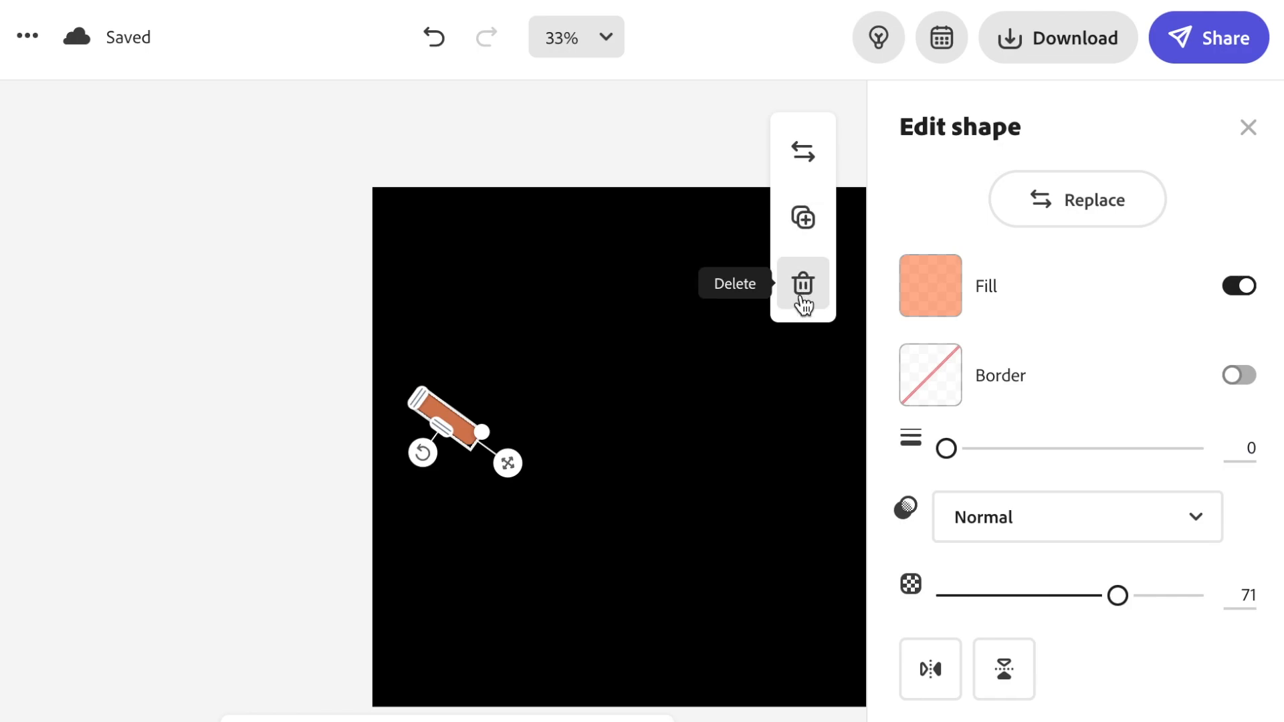
Duplicate the bar and place the copy at the opposite slope so the two overlap at one end as a right-pointing chevron
click(807, 227)
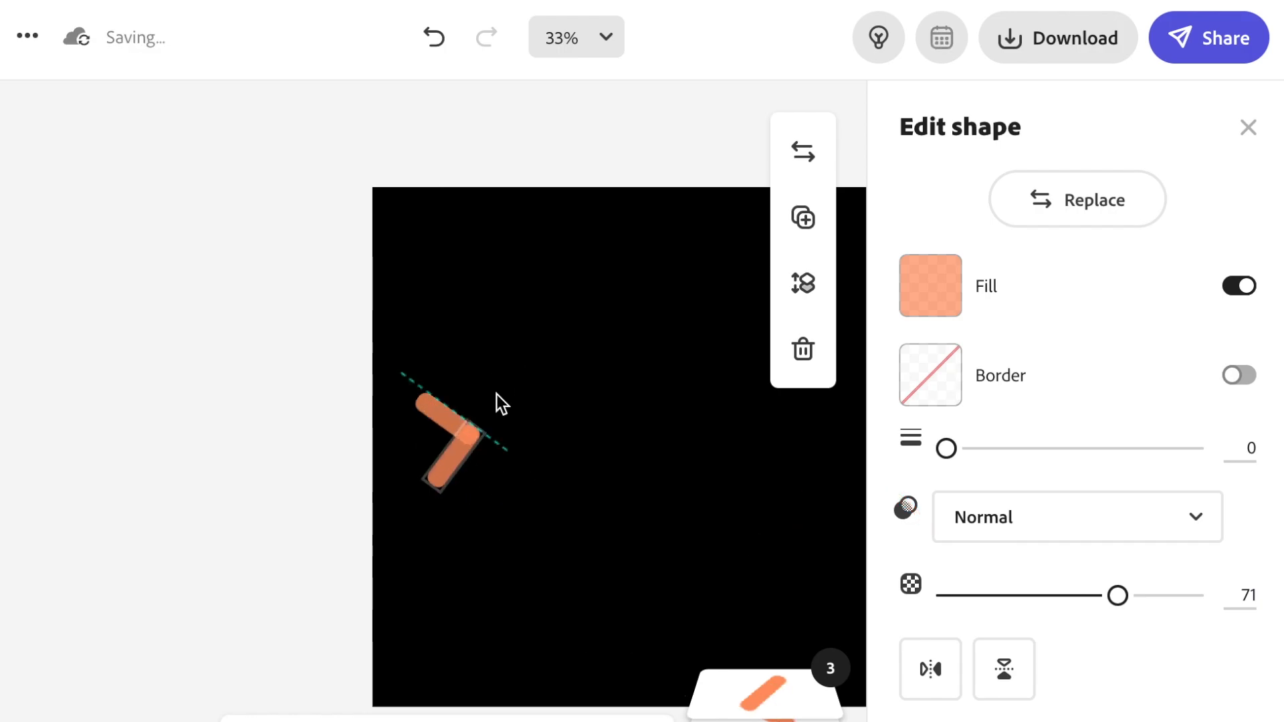
drag(496, 394, 495, 394)
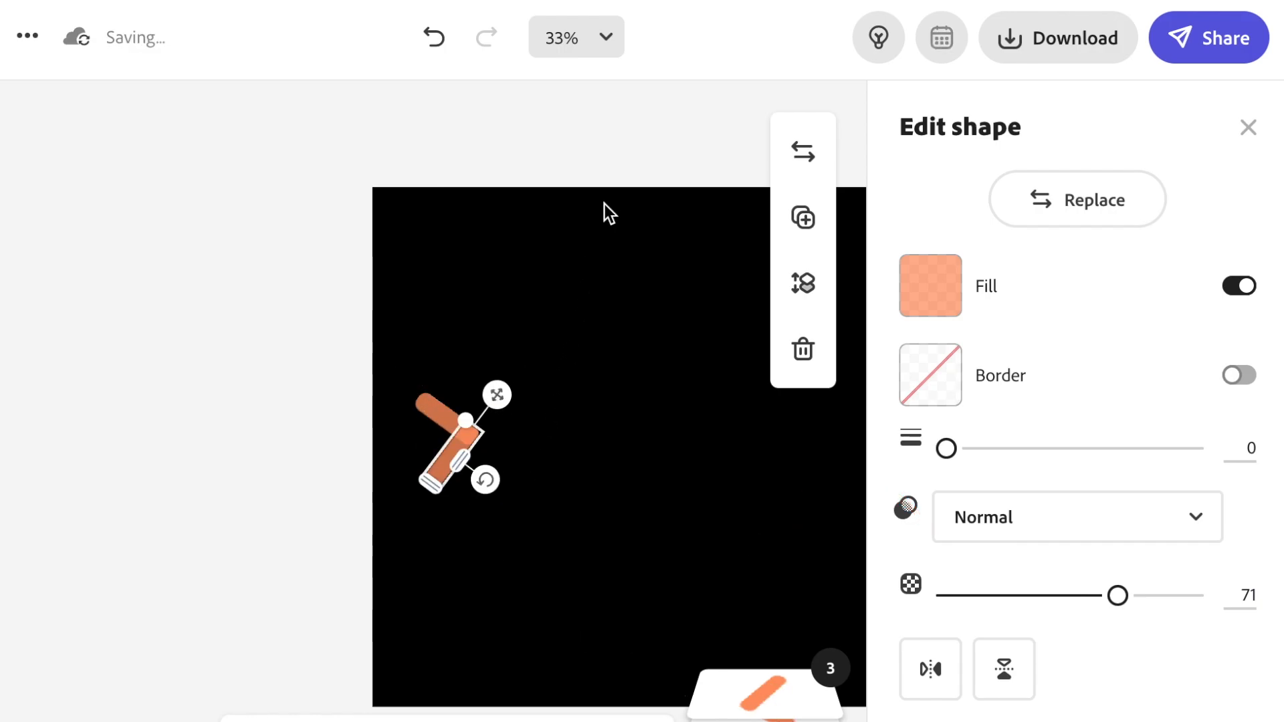
click(585, 476)
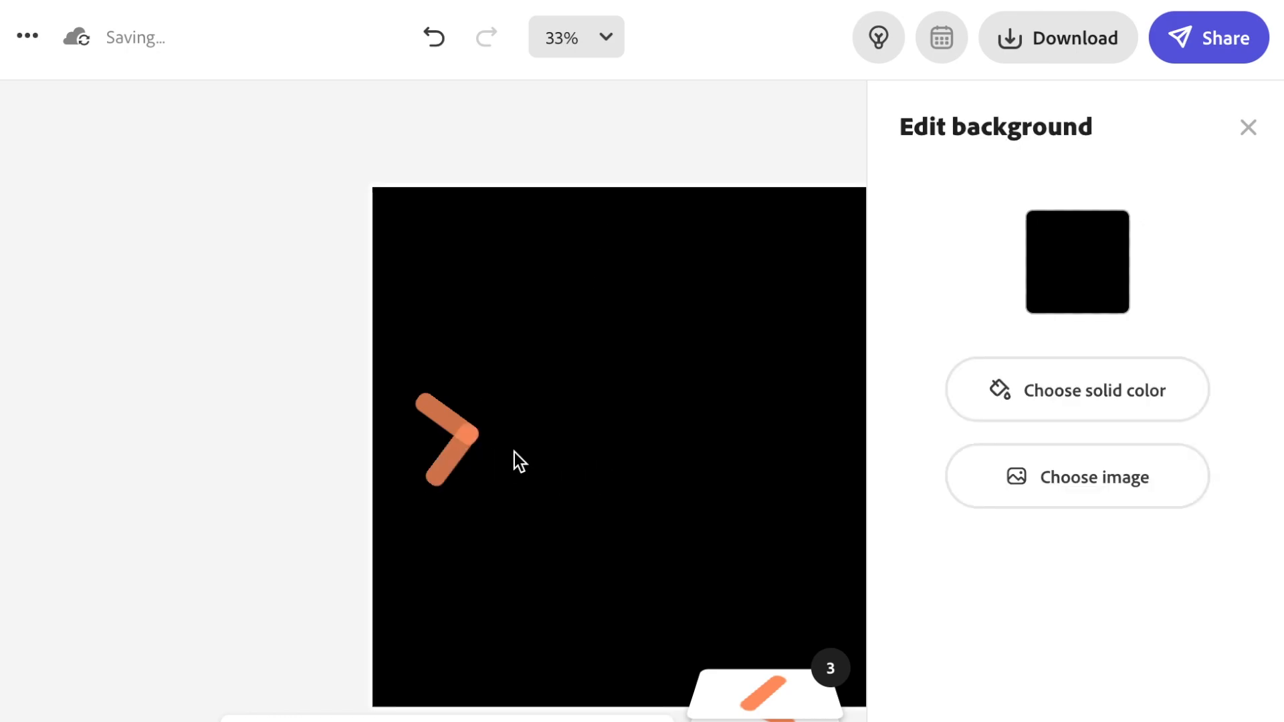
Recolour the chevron's lower bar to yellow-green #E4FF66
click(607, 40)
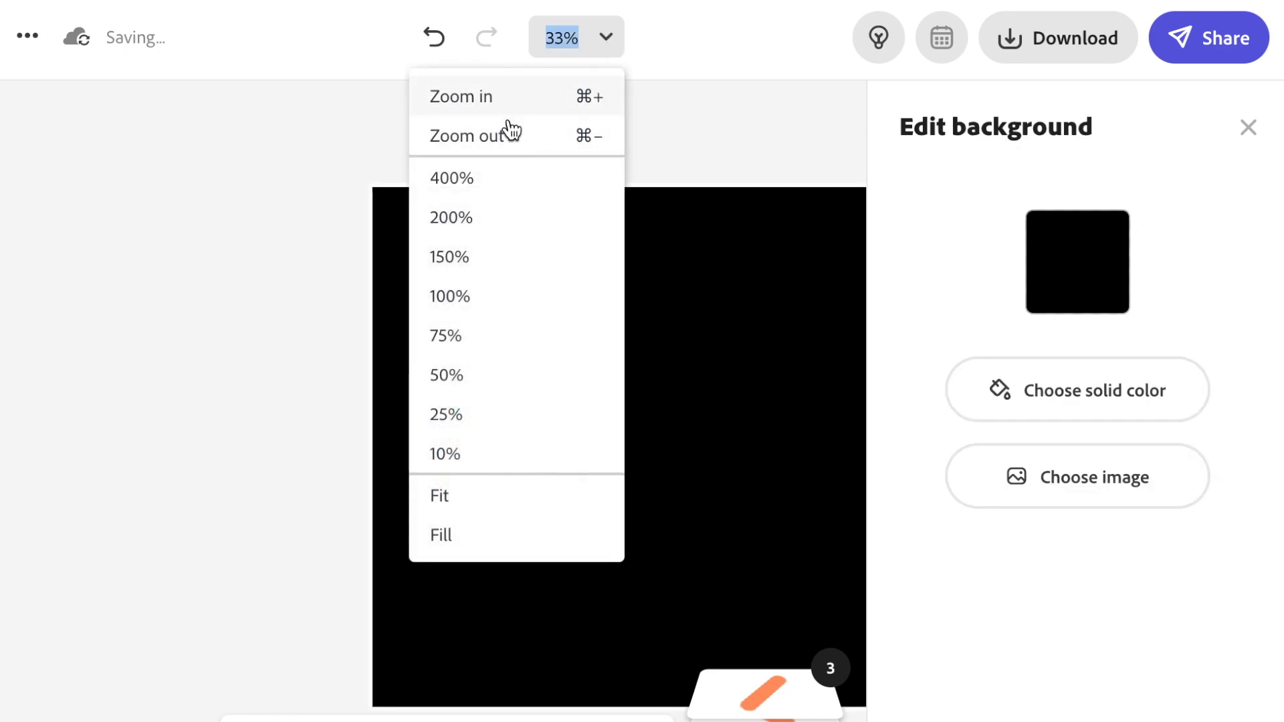
click(509, 135)
click(614, 53)
click(491, 98)
click(601, 55)
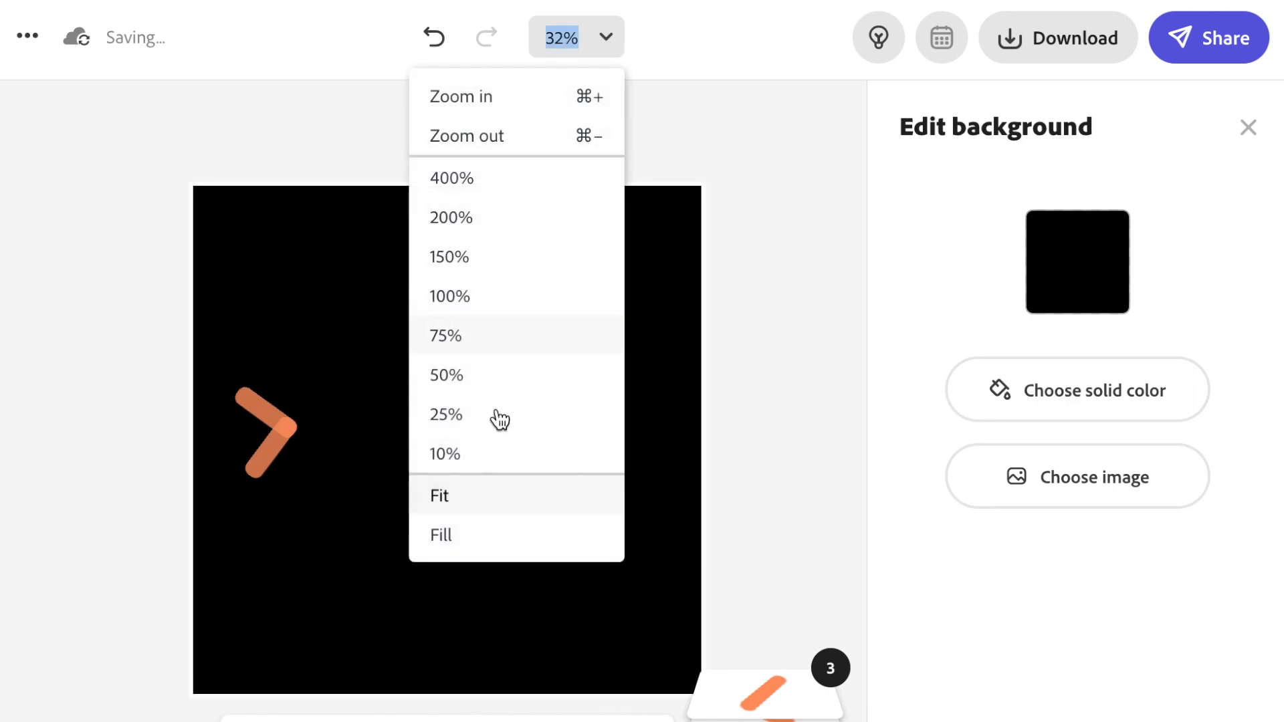
click(462, 298)
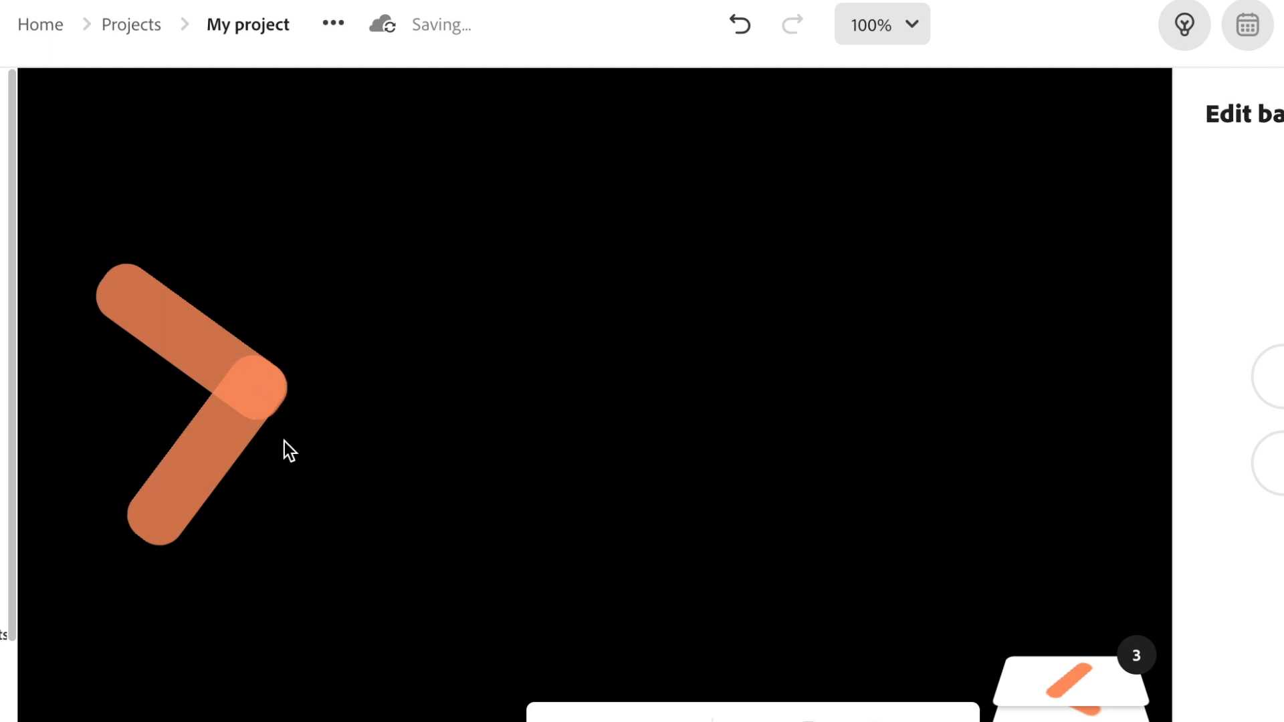
click(236, 460)
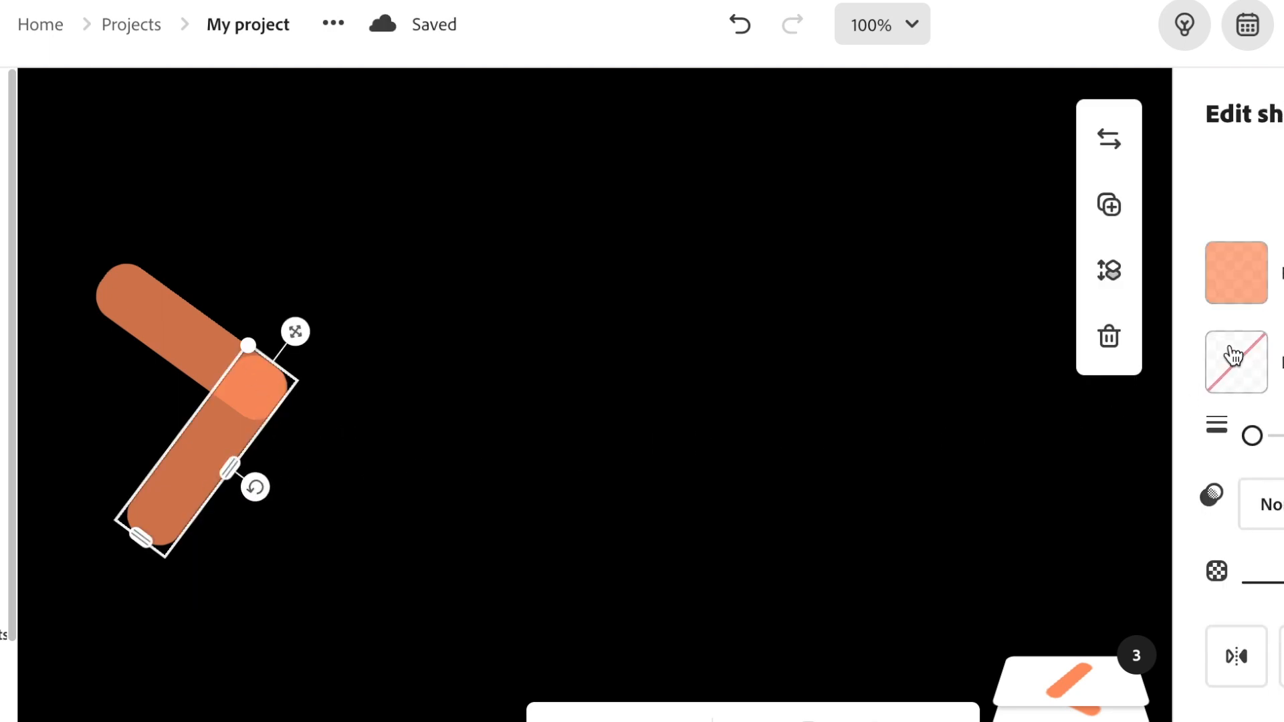
click(1244, 289)
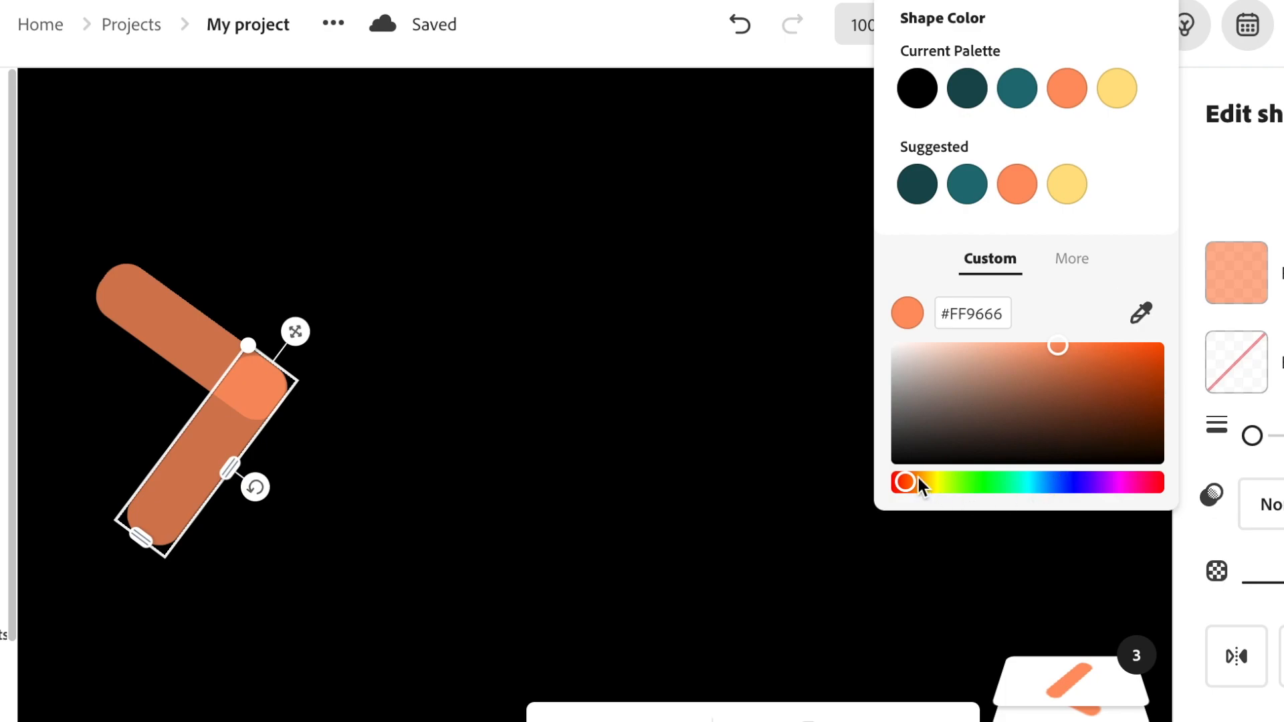
drag(922, 486, 944, 484)
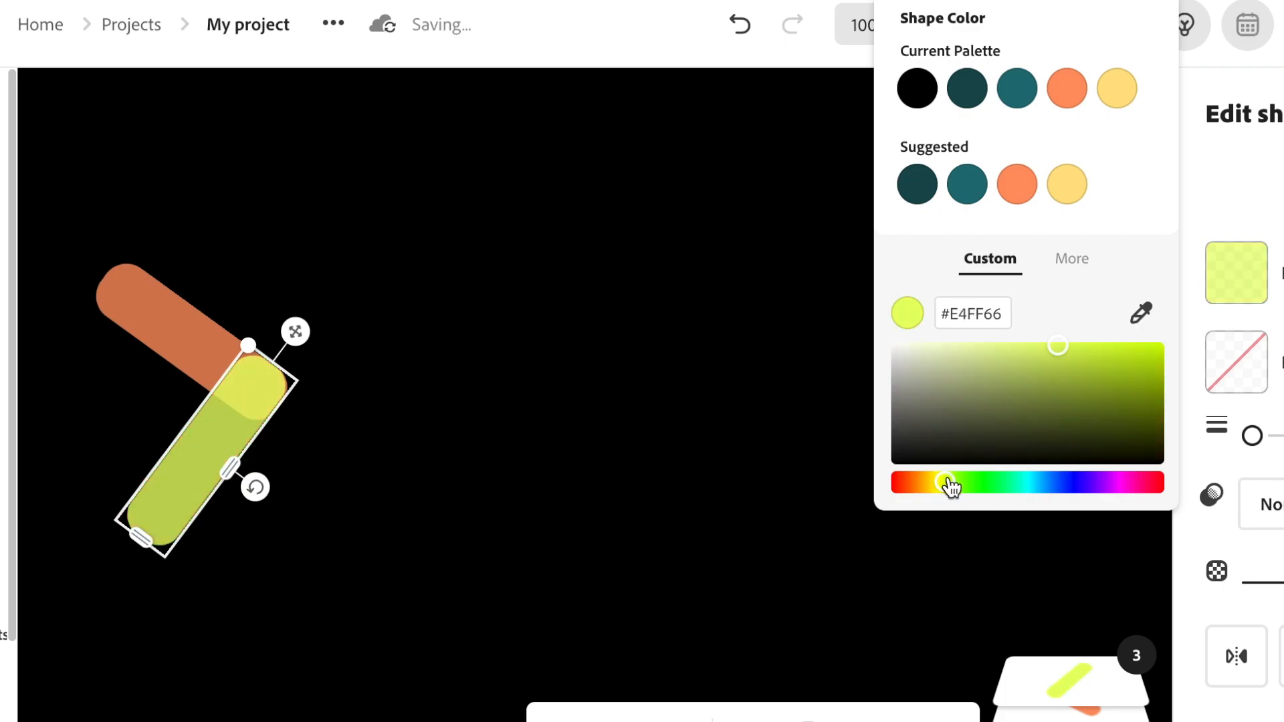
click(809, 107)
Duplicate the yellow-green bar, place the copy parallel to it at its lower right, and fill it light blue
click(903, 24)
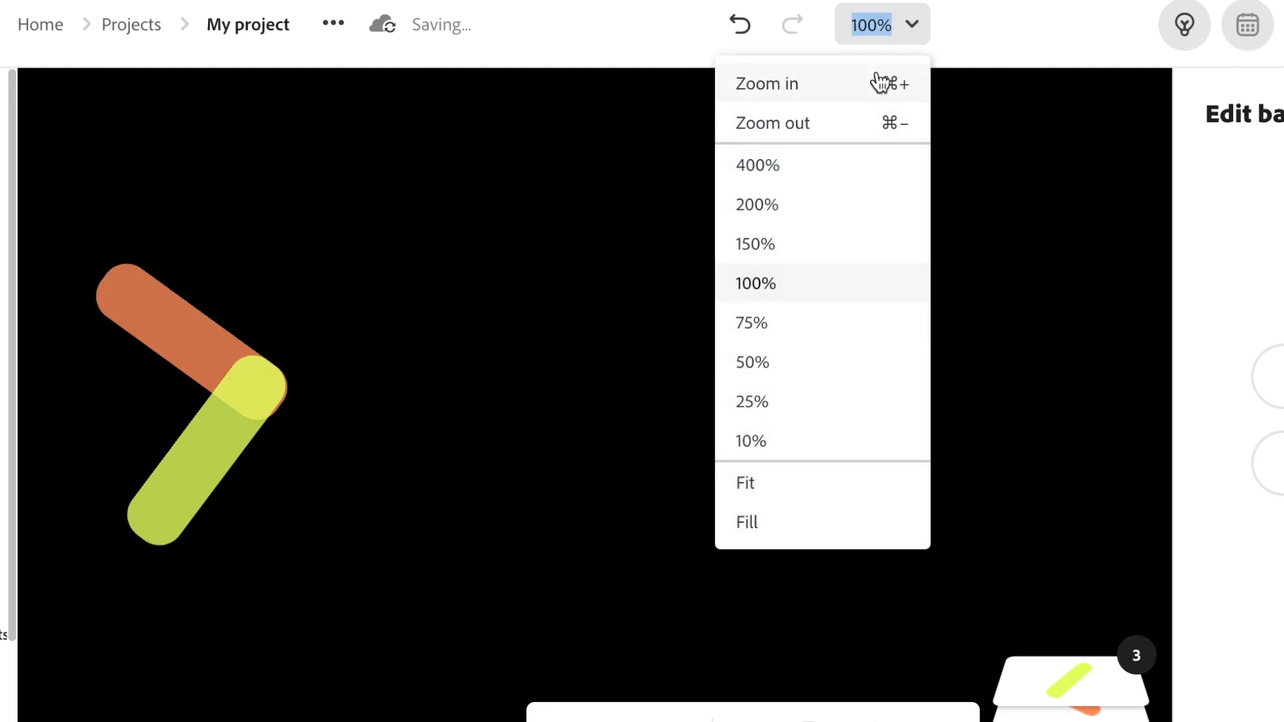
click(802, 89)
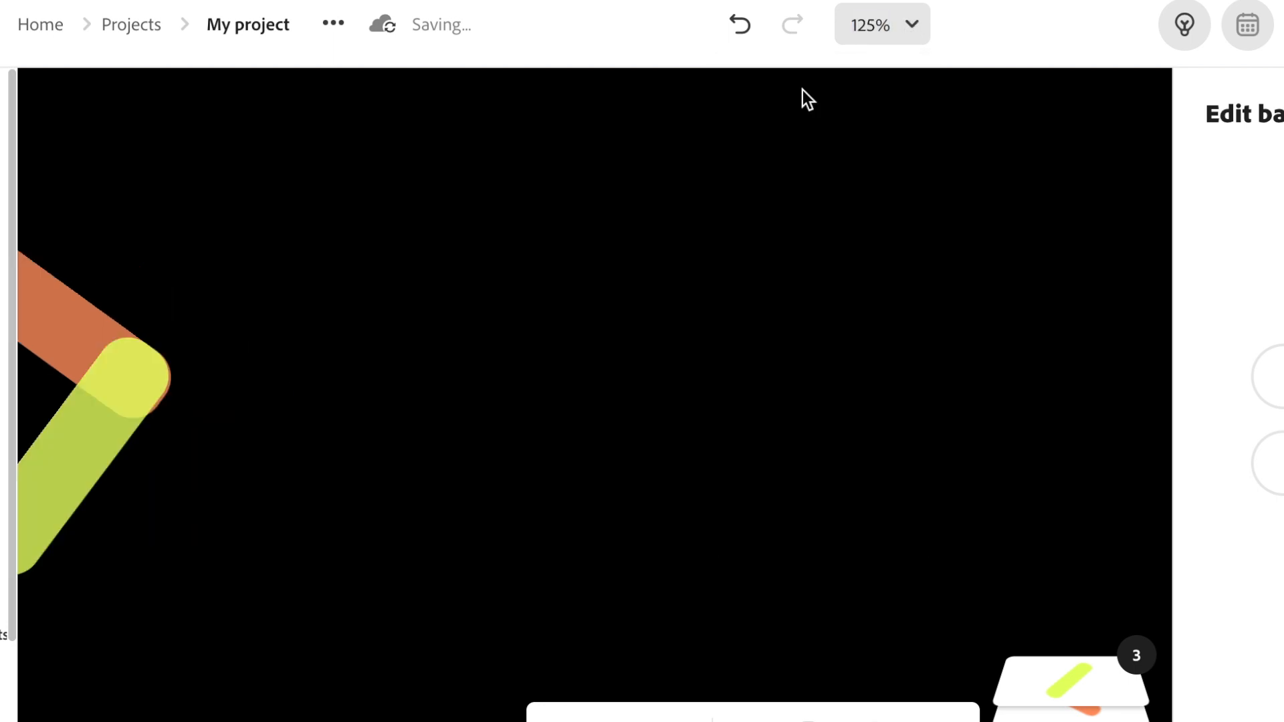
click(908, 26)
click(775, 359)
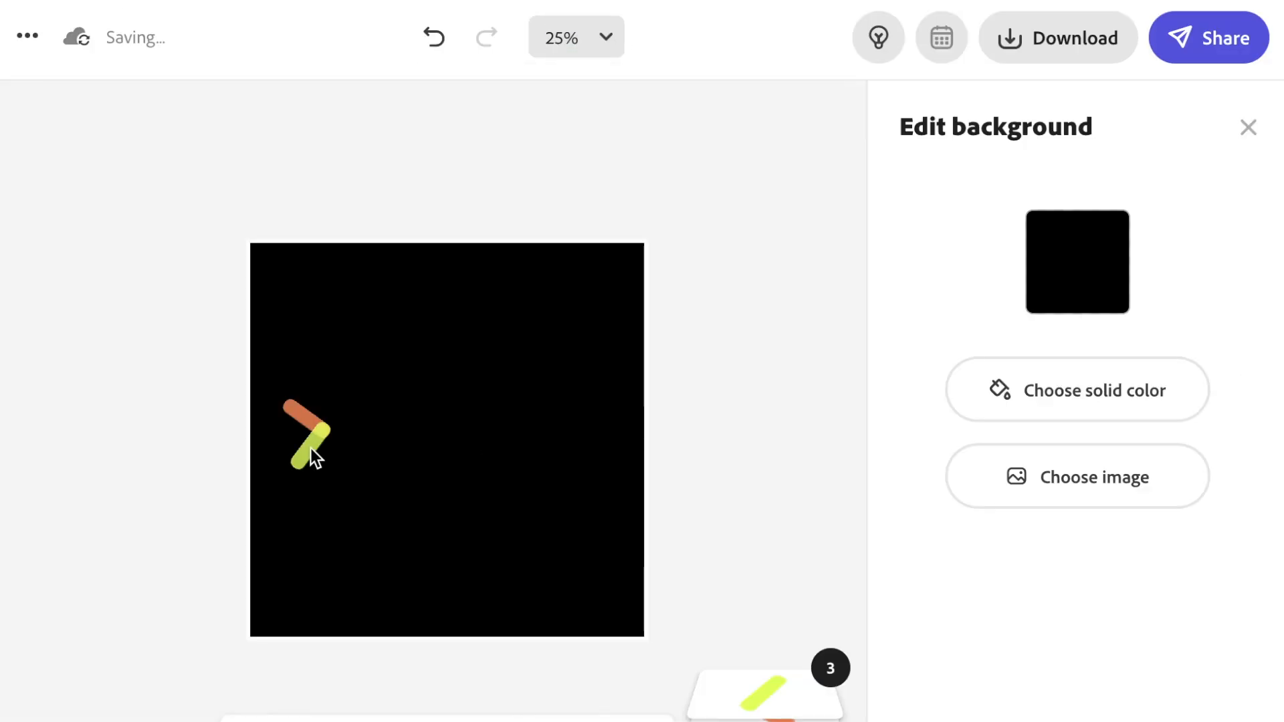
click(312, 448)
key(super+d)
click(930, 285)
drag(638, 495, 731, 495)
Duplicate the orange bar, place the copy parallel above it, and fill it pink
click(307, 415)
click(805, 220)
click(355, 394)
click(332, 402)
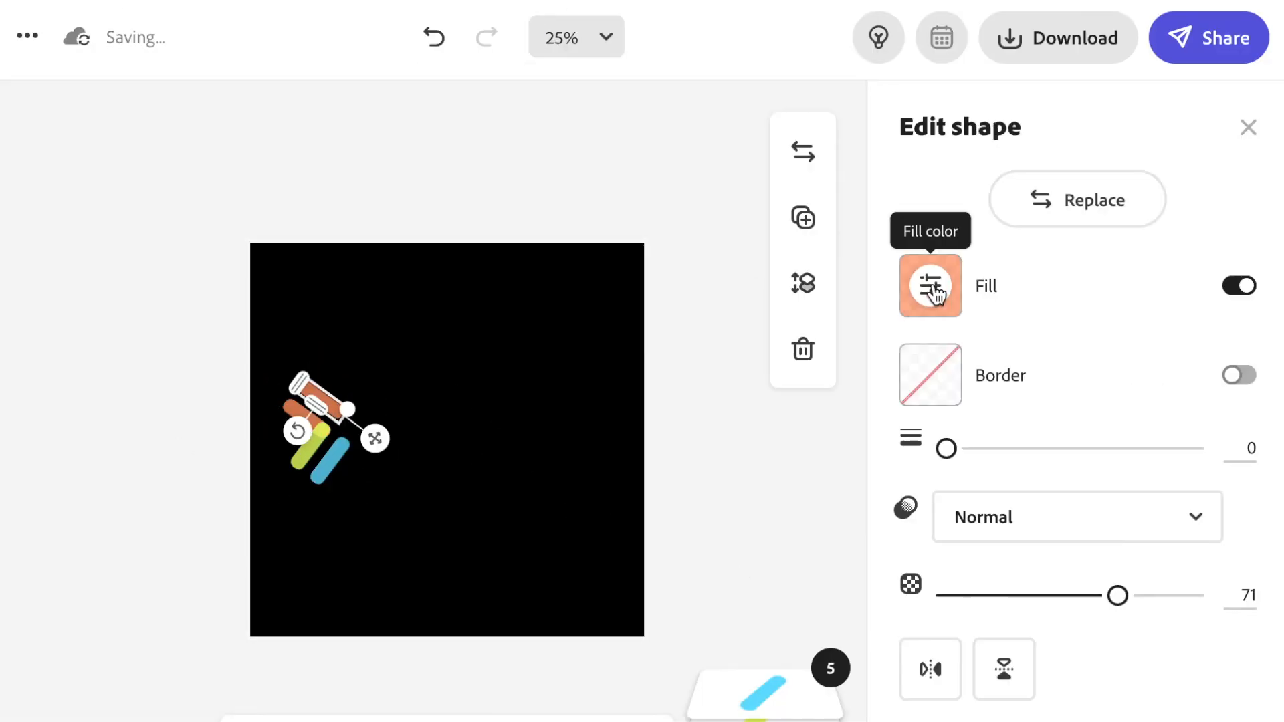
click(930, 285)
click(835, 495)
click(388, 316)
Add another bar copy sloping up to the right from the pink bar's inner end and stretch it longer
click(323, 395)
key(super+d)
mouse_move(309, 441)
mouse_down()
mouse_move(304, 378)
mouse_move(313, 443)
mouse_up()
click(562, 37)
click(446, 335)
drag(366, 556, 364, 553)
drag(500, 380, 542, 311)
Fill the long upper bar with bright green and overlap its lower end with the pink bar
click(930, 285)
click(679, 544)
scroll(472, 396, down, 3)
click(472, 395)
click(466, 231)
Duplicate the green bar and rotate the copy to slope down to the right from the blue bar's upper end
key(super+d)
drag(387, 372, 384, 445)
drag(444, 275, 443, 345)
drag(486, 314, 492, 484)
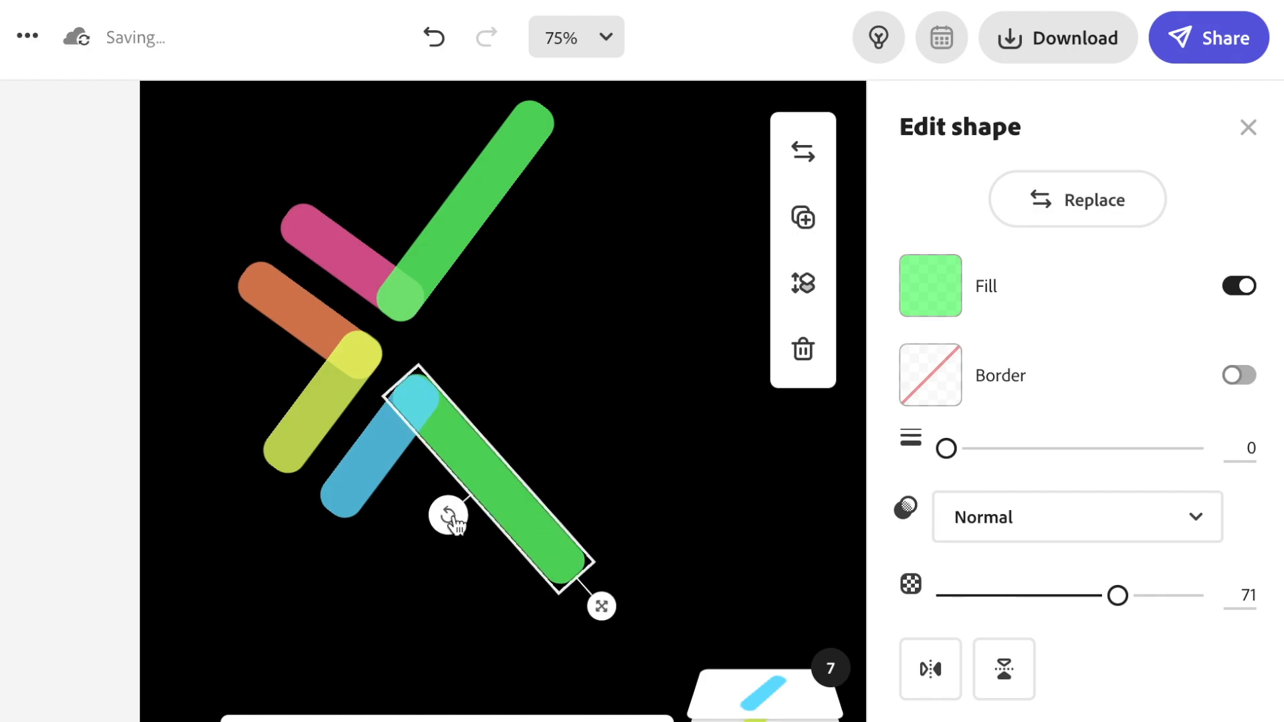
Fill the long lower bar with magenta
click(930, 285)
click(814, 592)
click(700, 607)
click(699, 607)
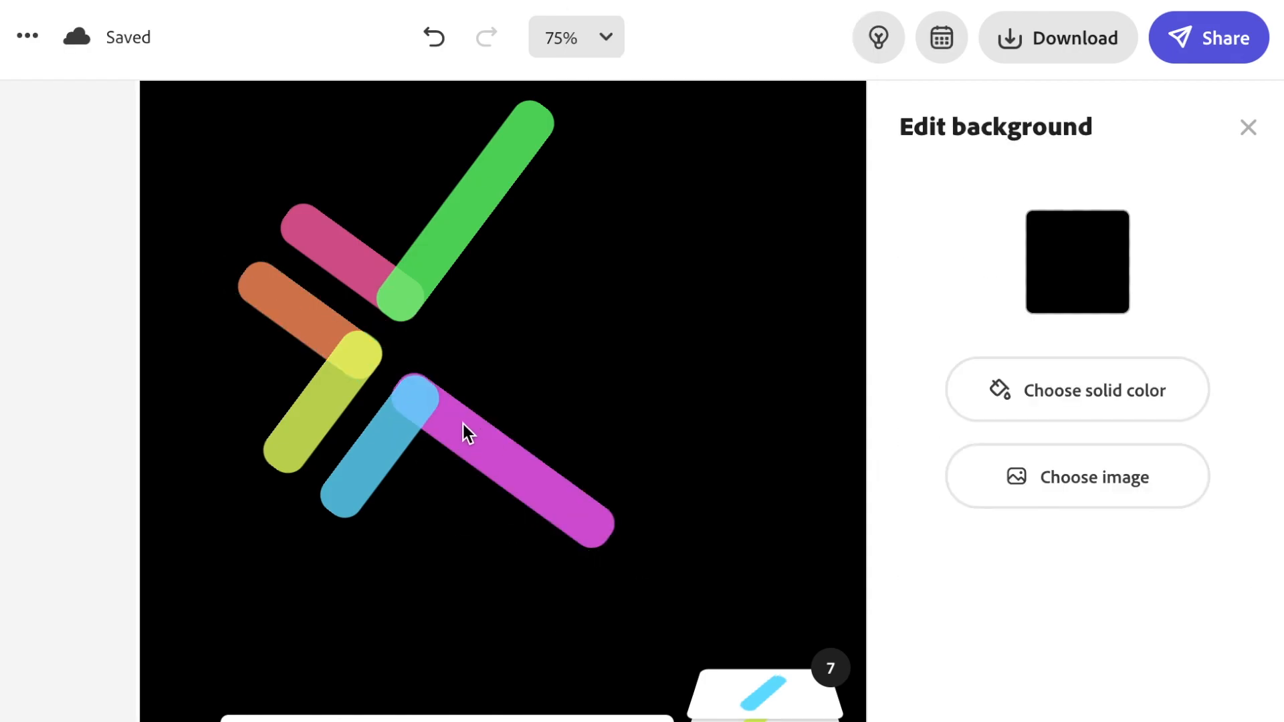
Bring the magenta bar to the front so that it overlaps the blue bar
click(466, 433)
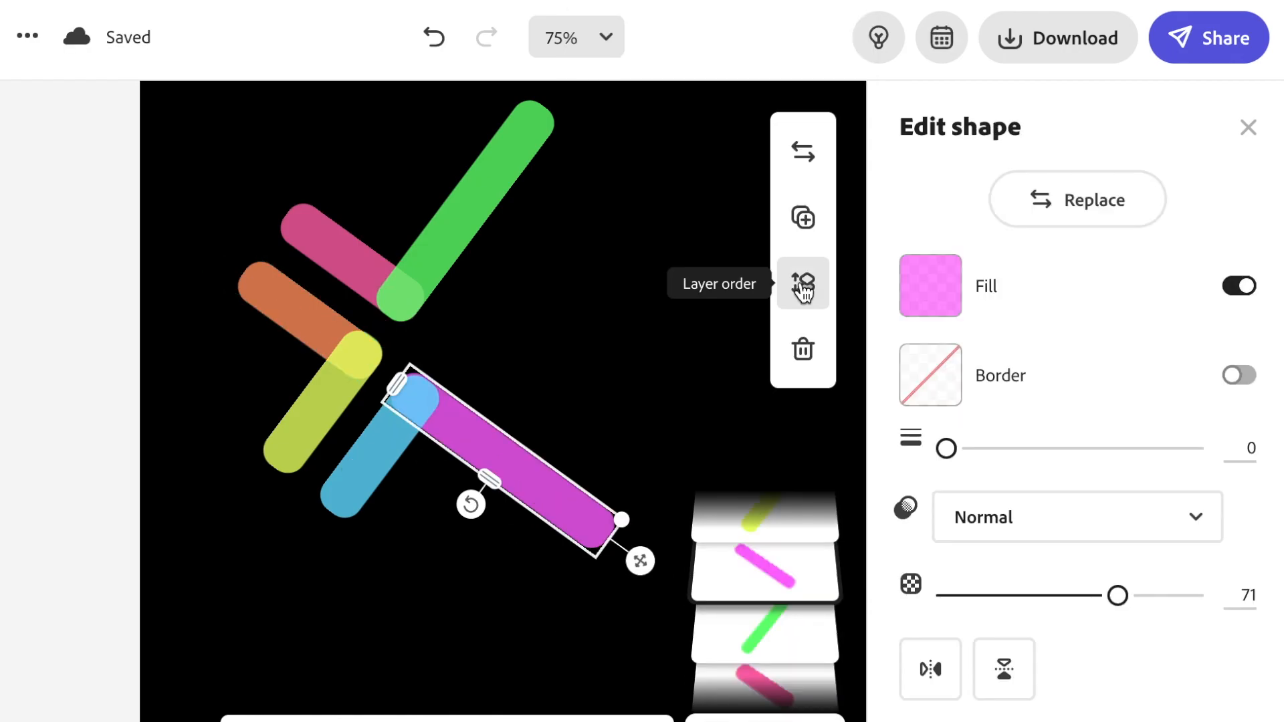
click(789, 435)
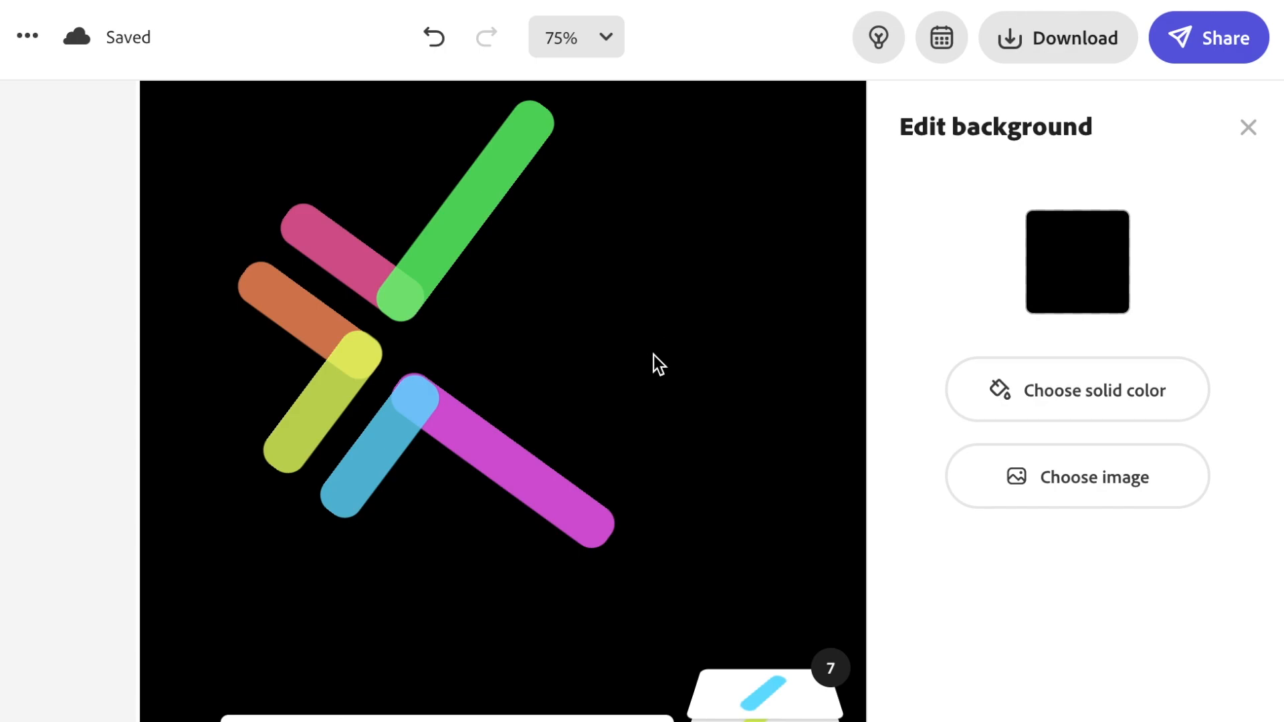
click(516, 467)
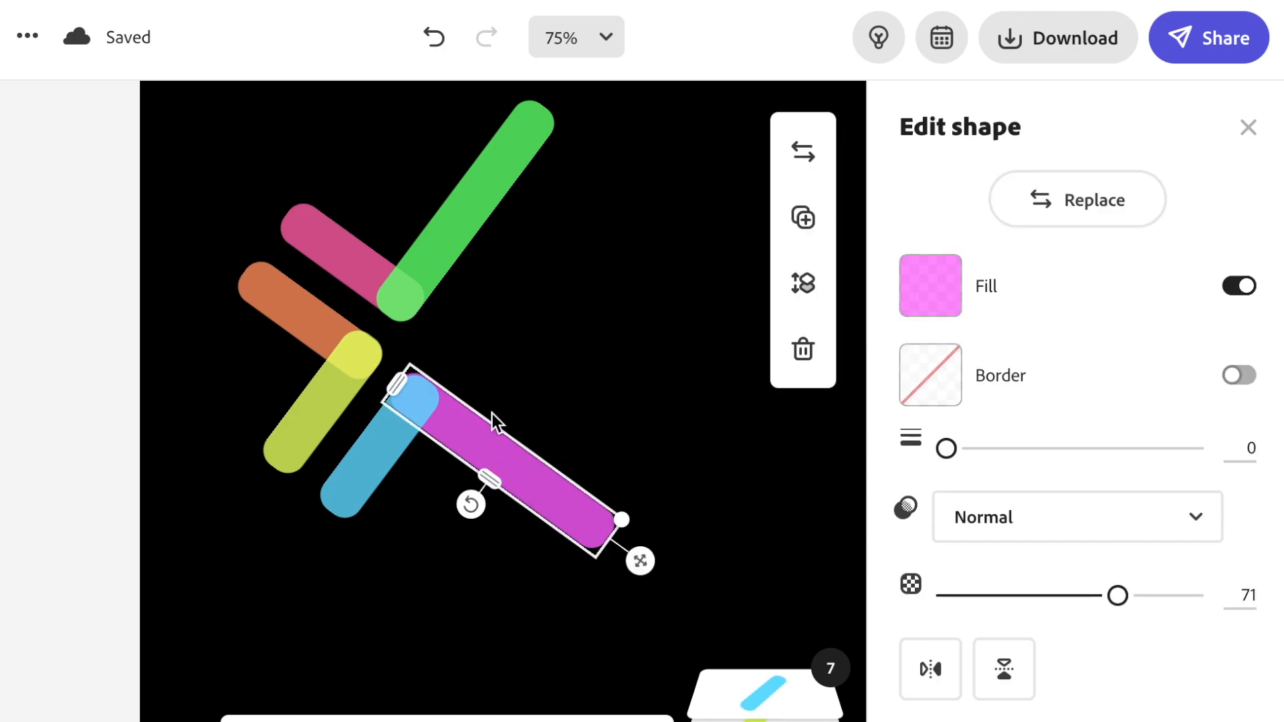
click(390, 532)
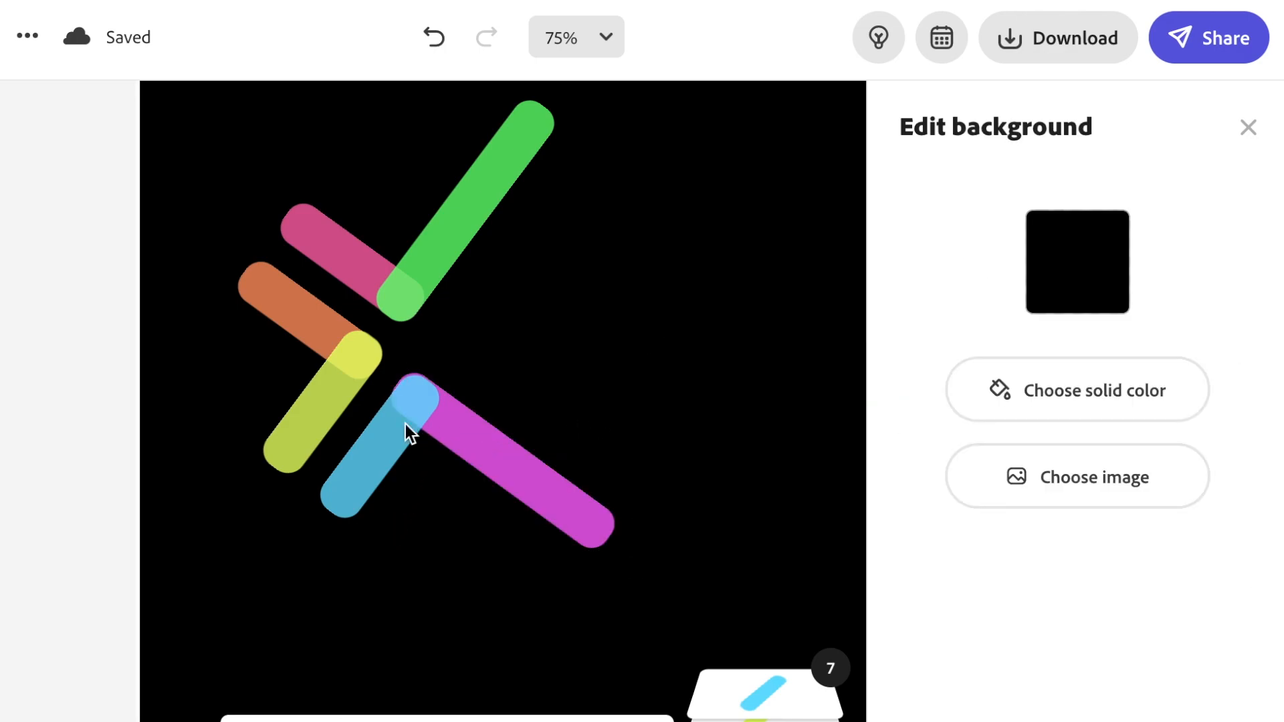
click(504, 462)
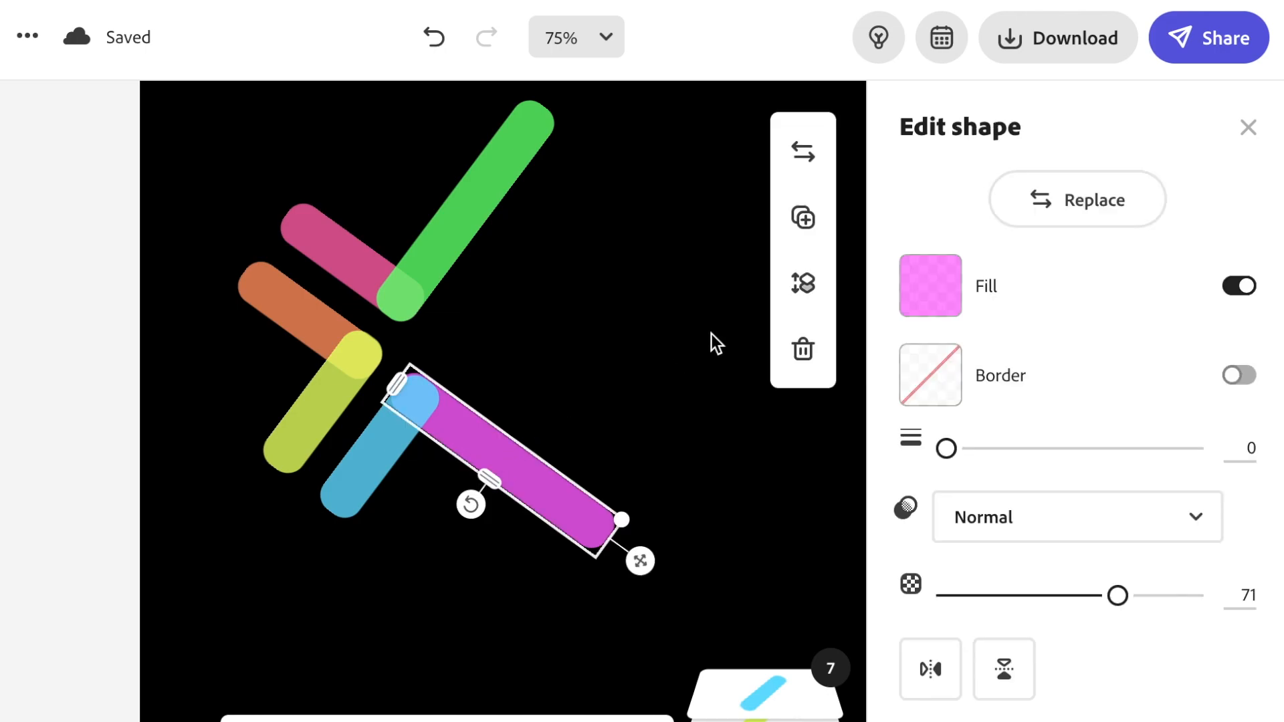
click(803, 288)
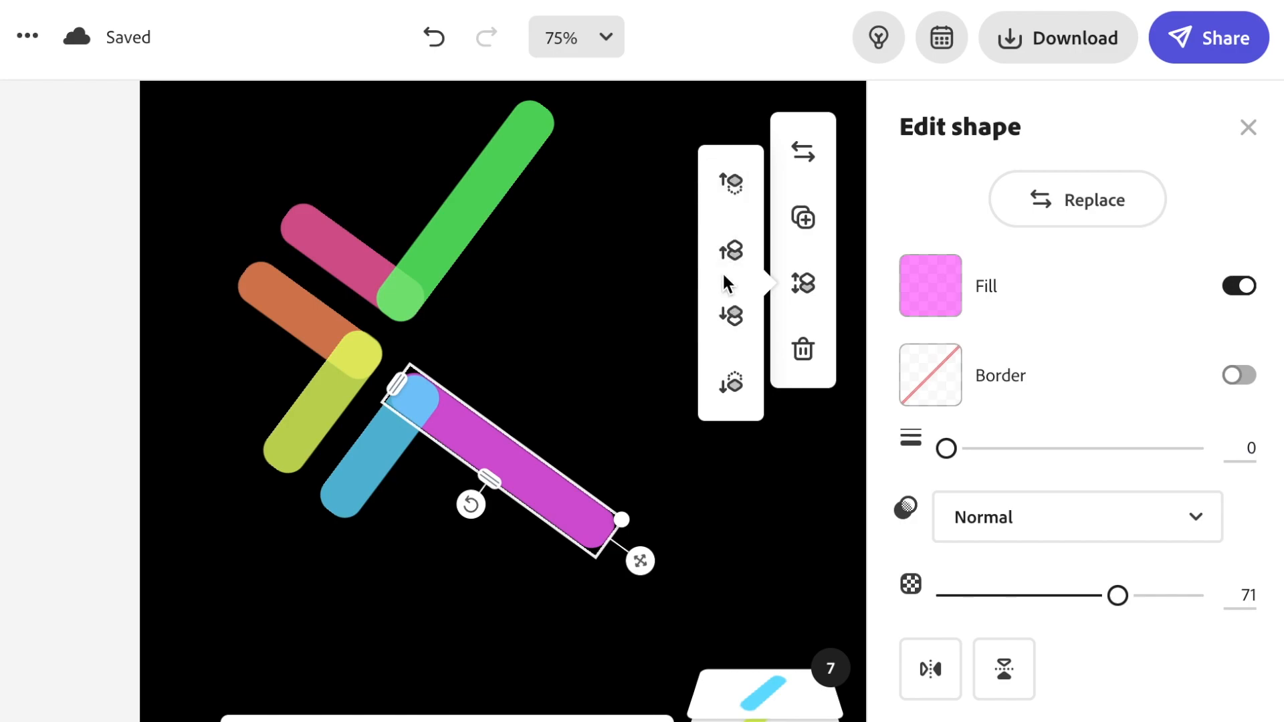
click(728, 194)
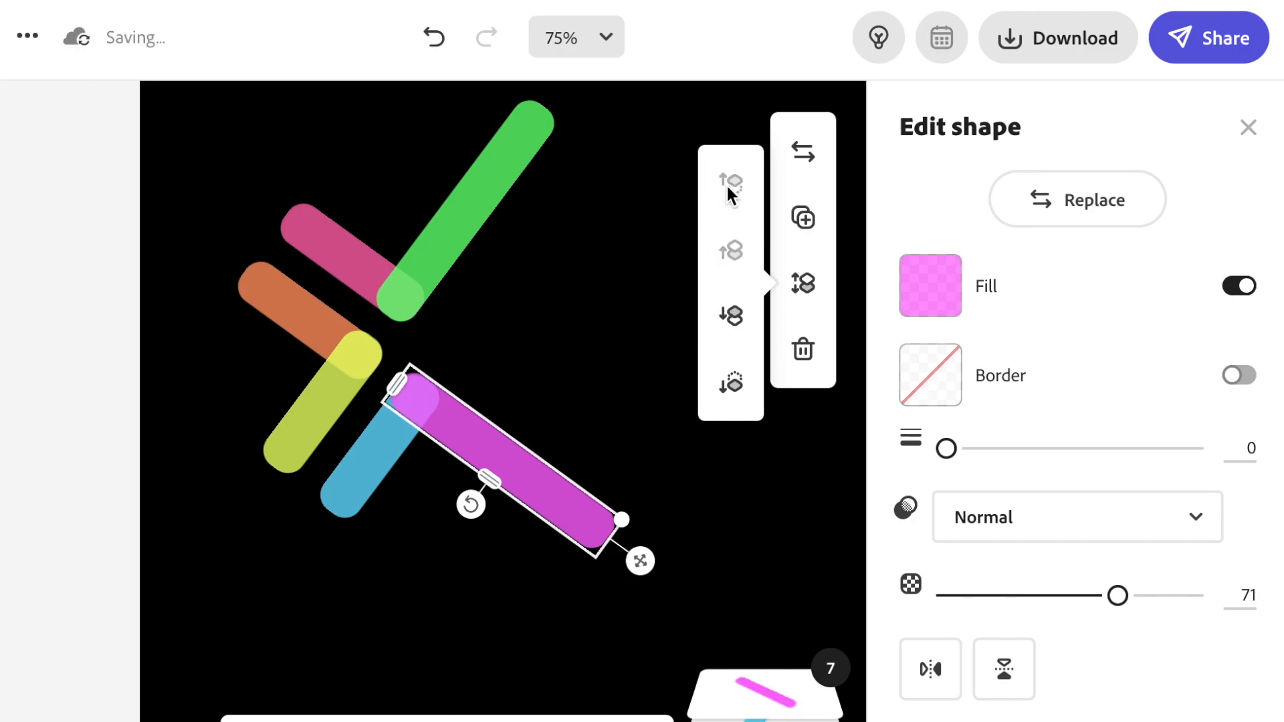
click(572, 348)
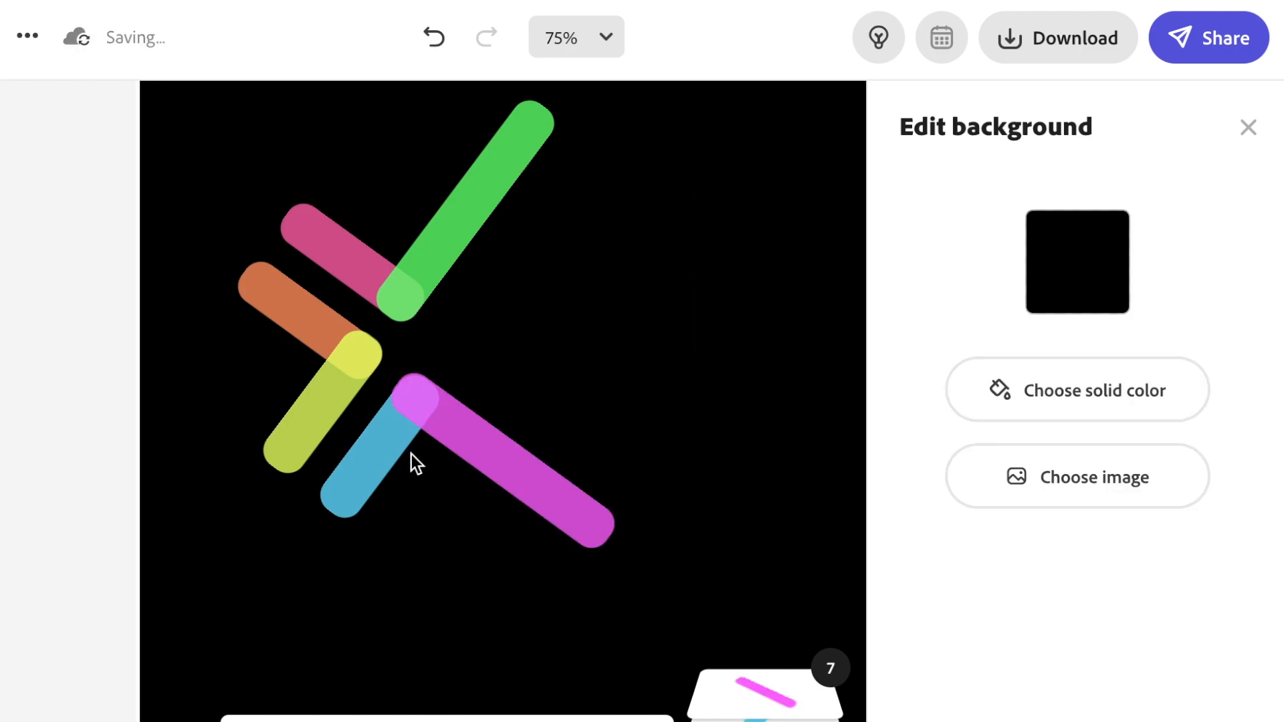
click(440, 415)
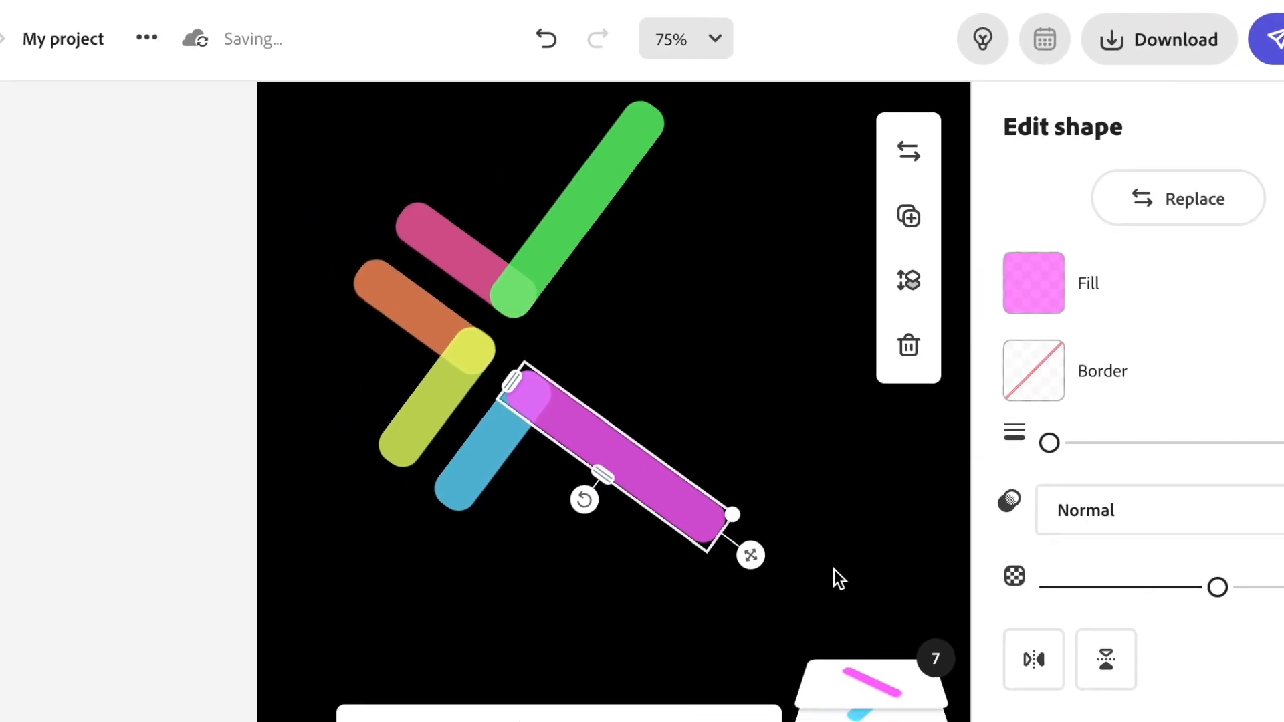
click(622, 584)
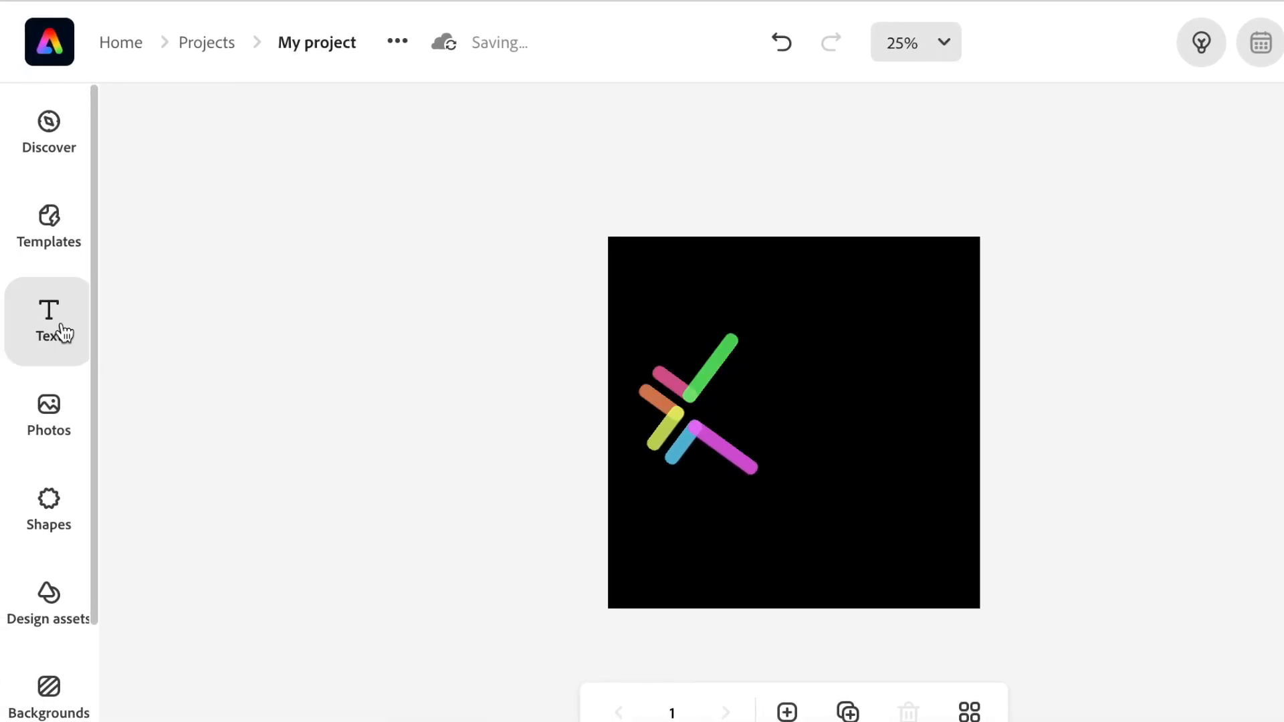
Add the text "Girls Haven" to the right of the bars and widen it to fit on one line
click(57, 333)
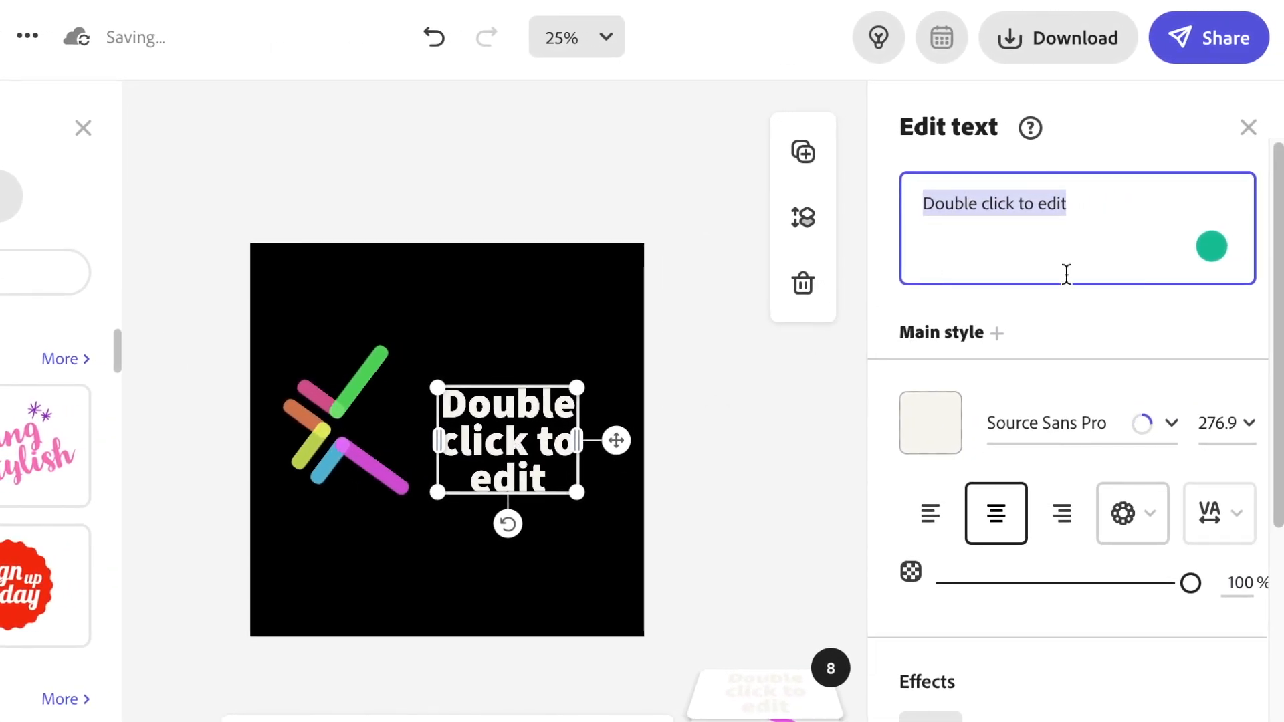
text(G)
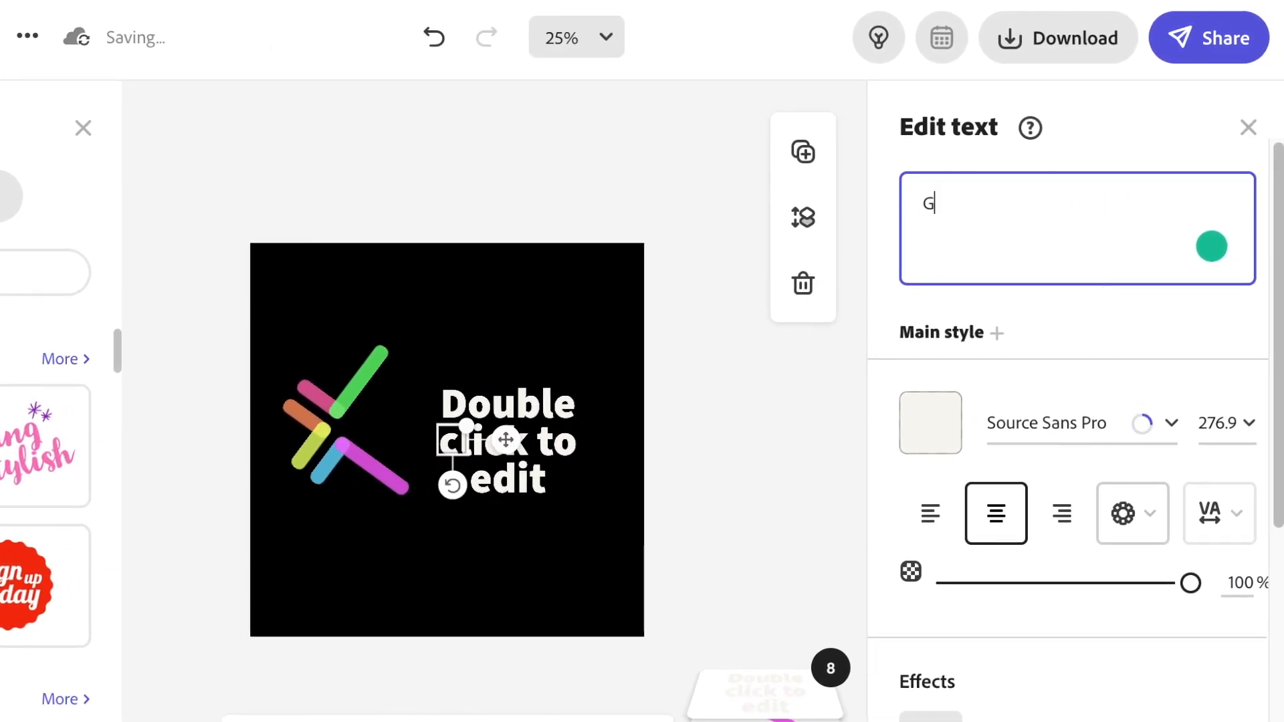
text(irls Haven)
drag(561, 441, 685, 456)
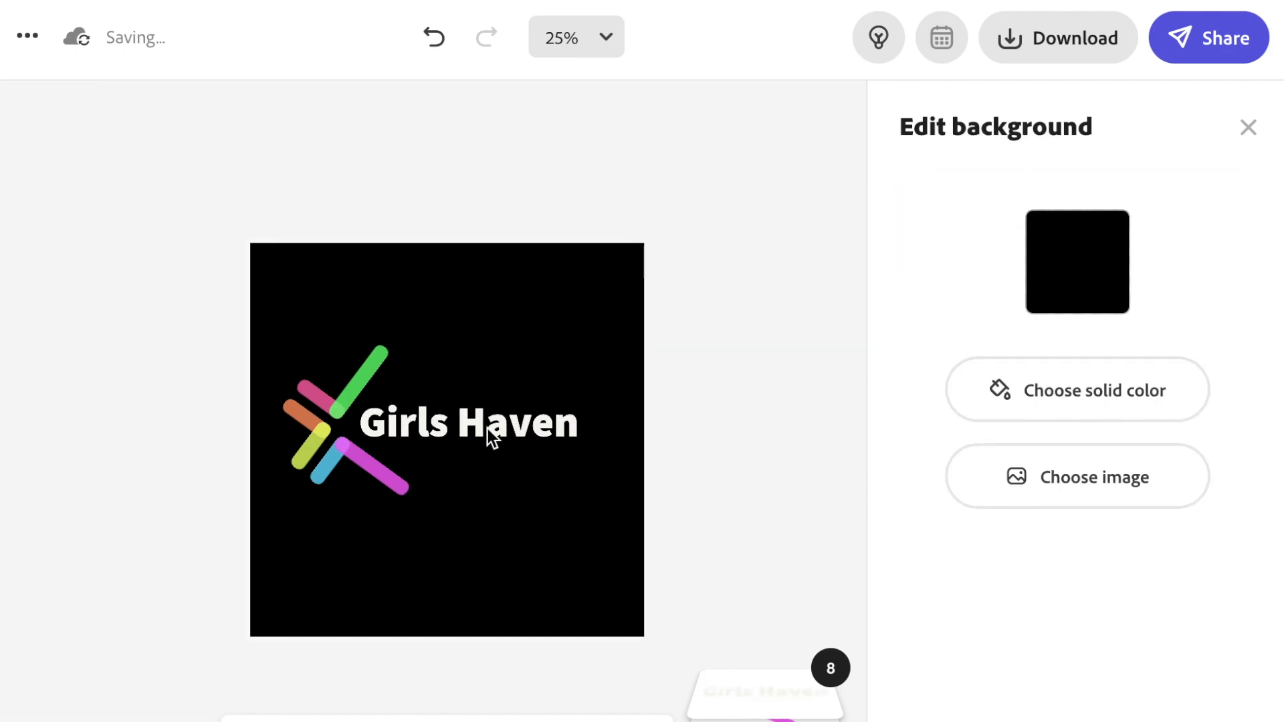
Set the "Girls Haven" text colour to the palette's magenta #FD66FF
click(490, 435)
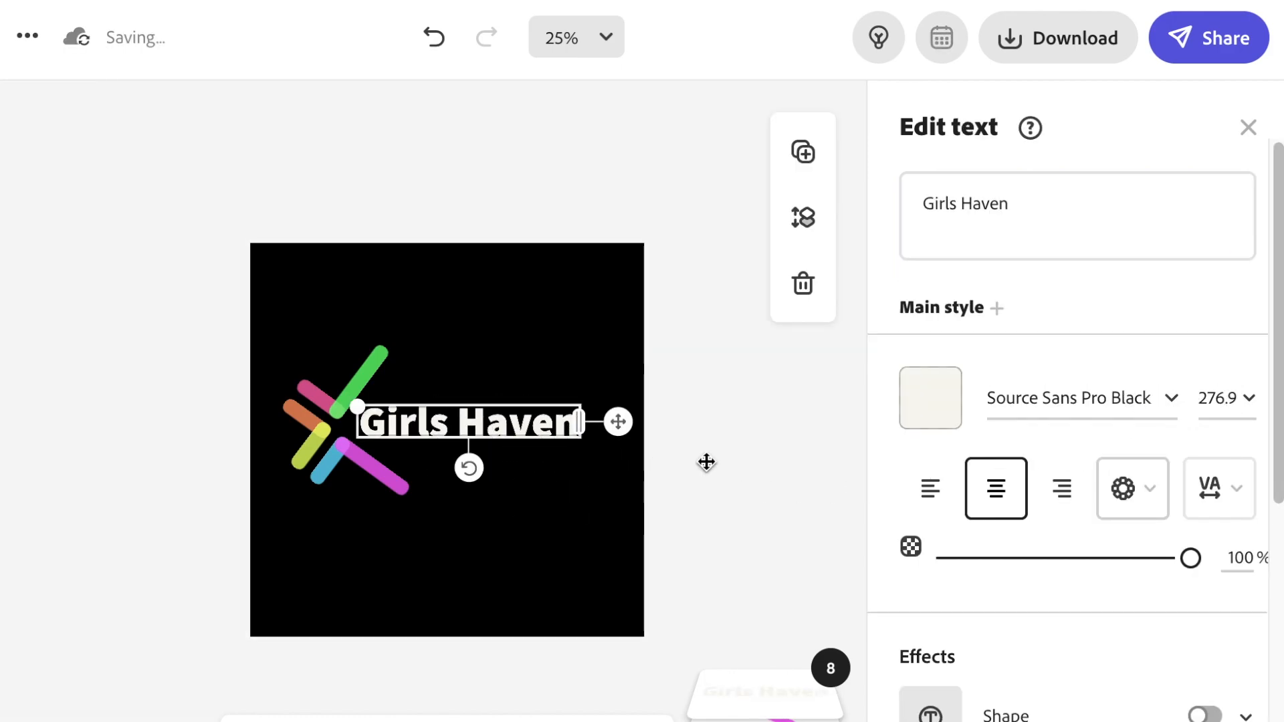
click(928, 434)
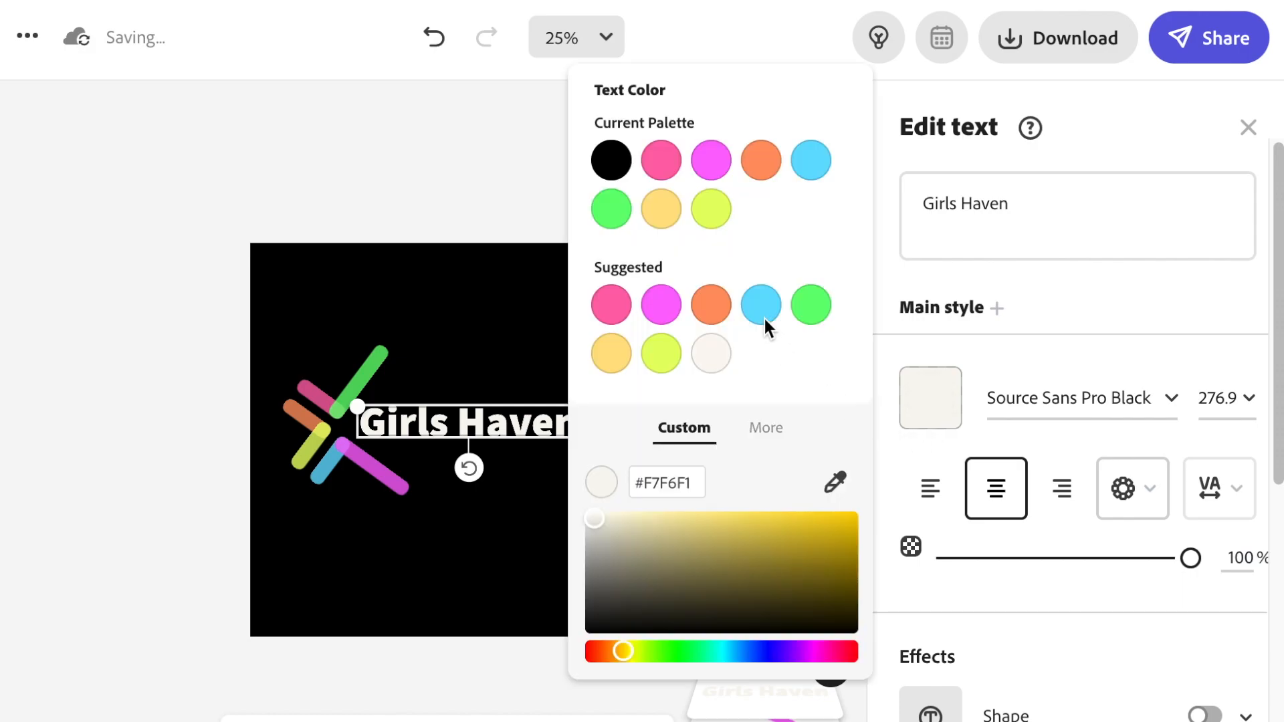
click(710, 160)
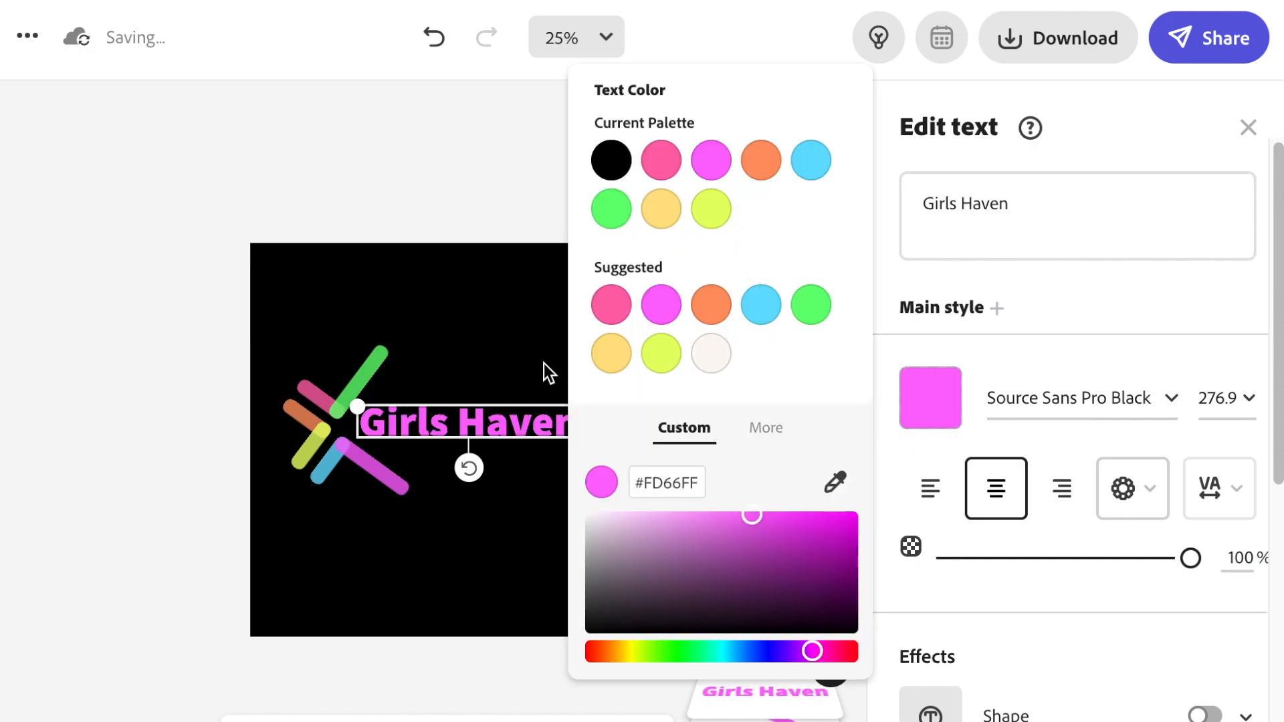
click(502, 538)
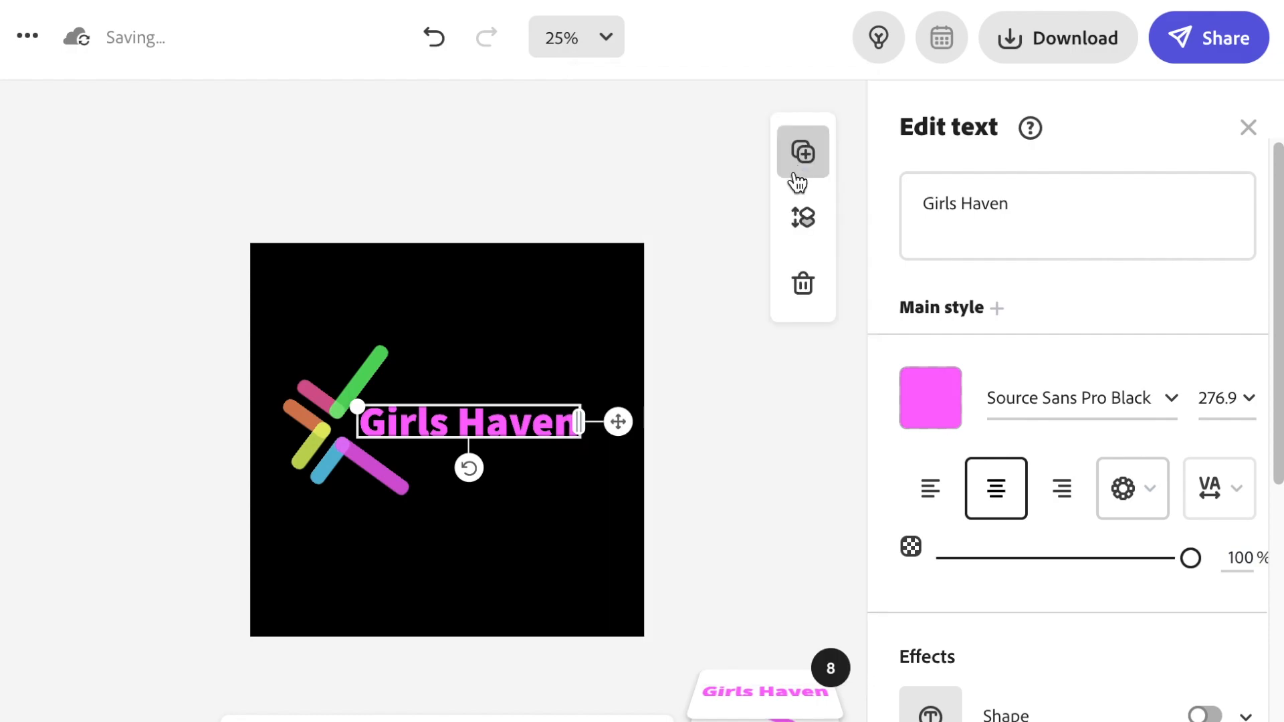
Duplicate the "Girls Haven" text, place the copy below the original, and set its font size to 132
drag(526, 439, 553, 467)
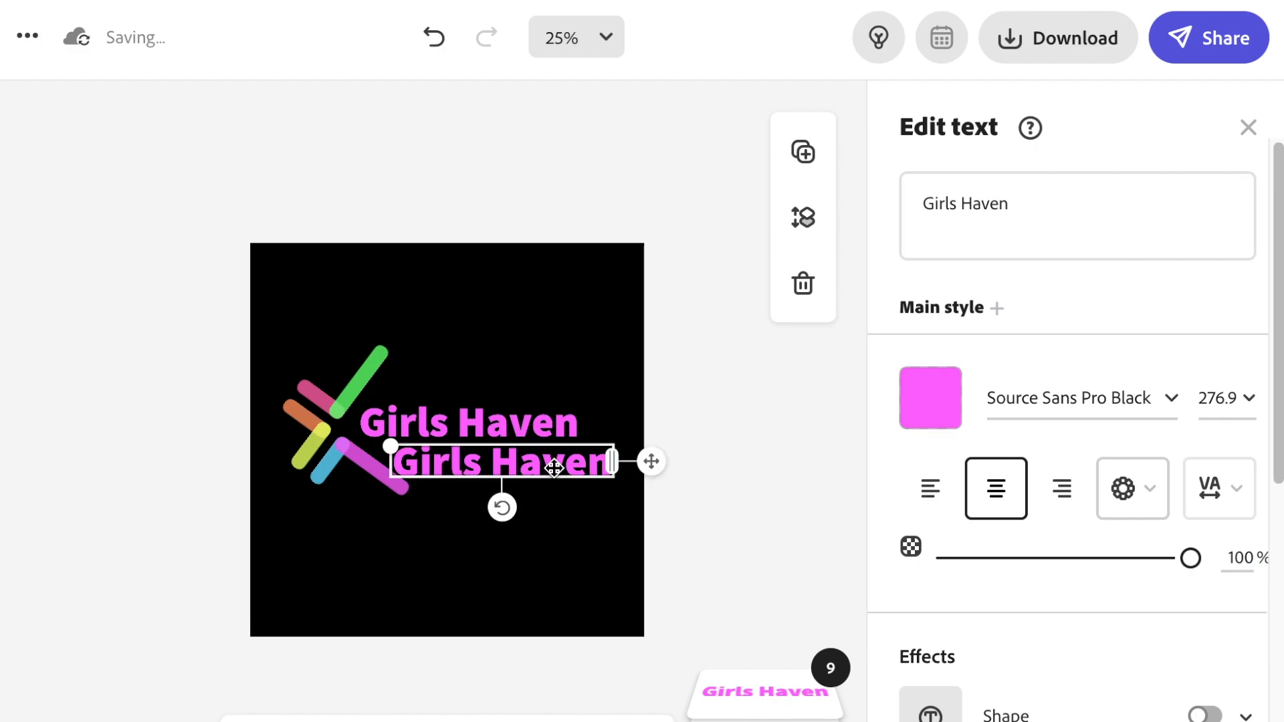
key(ctrl+a)
double_click(554, 466)
click(1247, 399)
Set the smaller text copy's colour to yellow-green #D7EC75
click(930, 398)
mouse_move(713, 539)
mouse_down()
mouse_move(711, 554)
mouse_move(716, 522)
mouse_up()
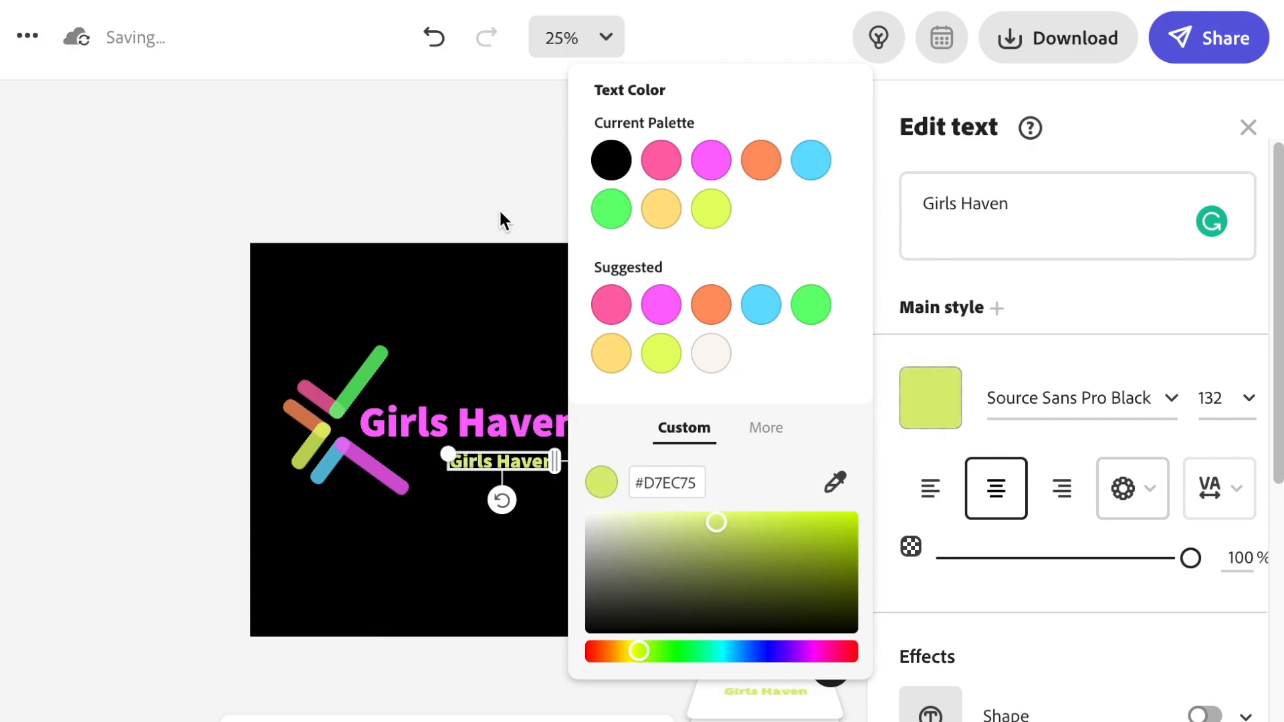
click(502, 218)
Replace the smaller text with "Kindness is contagious!" and widen its box to fit on one line
double_click(502, 462)
text(Kindness is contagious!)
drag(555, 461, 633, 461)
Move the "Girls Haven" title to the right, enlarge it, and align the tagline beneath it
drag(468, 422, 512, 423)
drag(404, 405, 363, 400)
drag(485, 456, 493, 456)
click(504, 534)
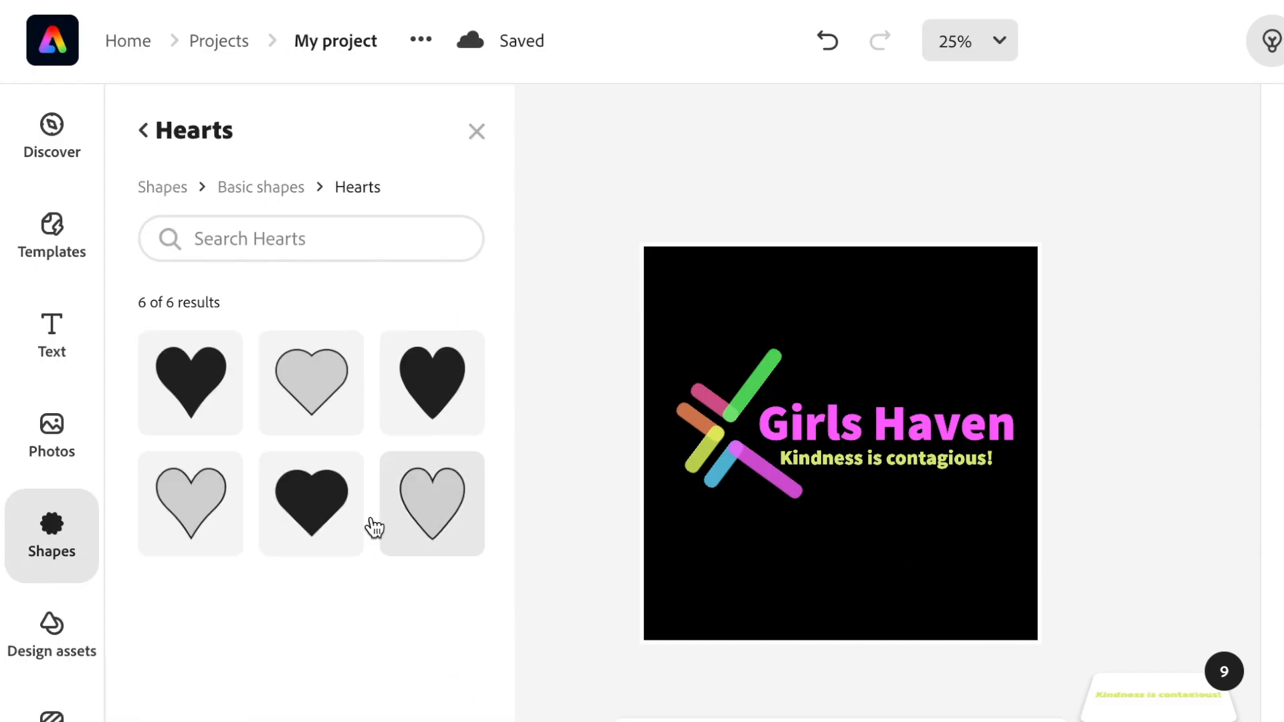
Add a solid heart shape and place it, shrunk, over the dot of the "i" in "Girls"
click(408, 508)
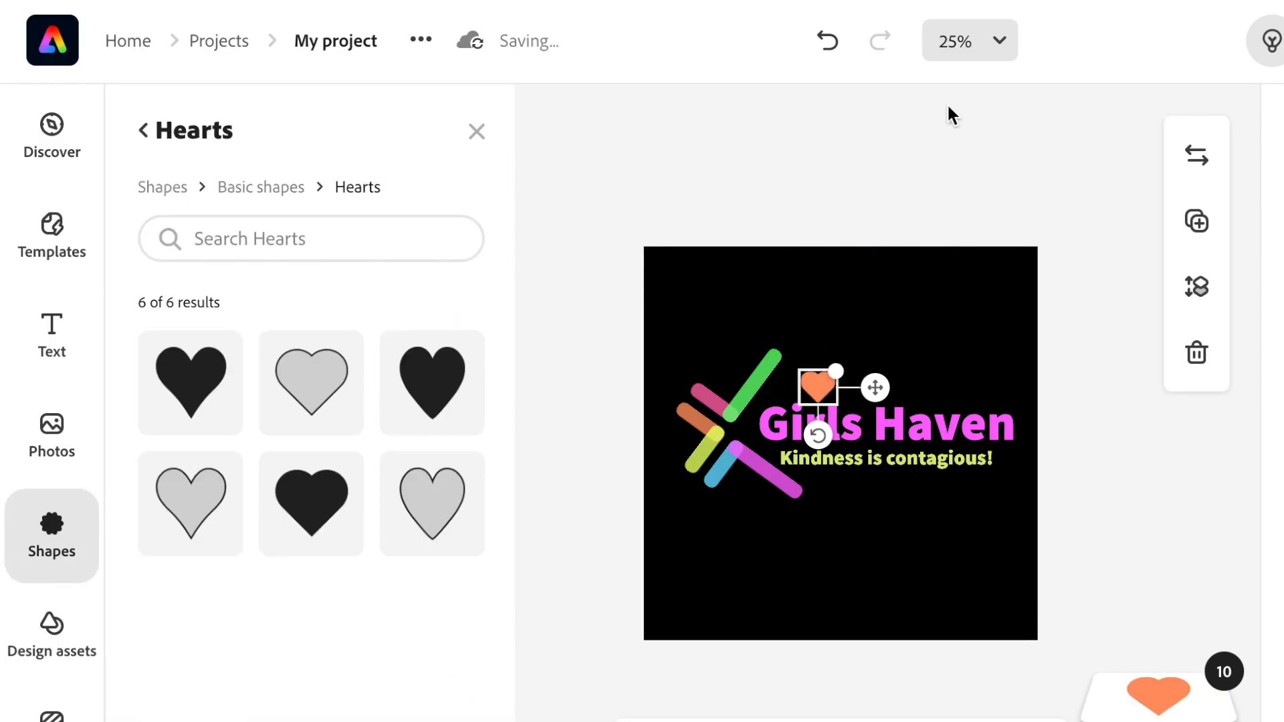
key(ctrl+equal)
click(1106, 426)
key(ctrl+0)
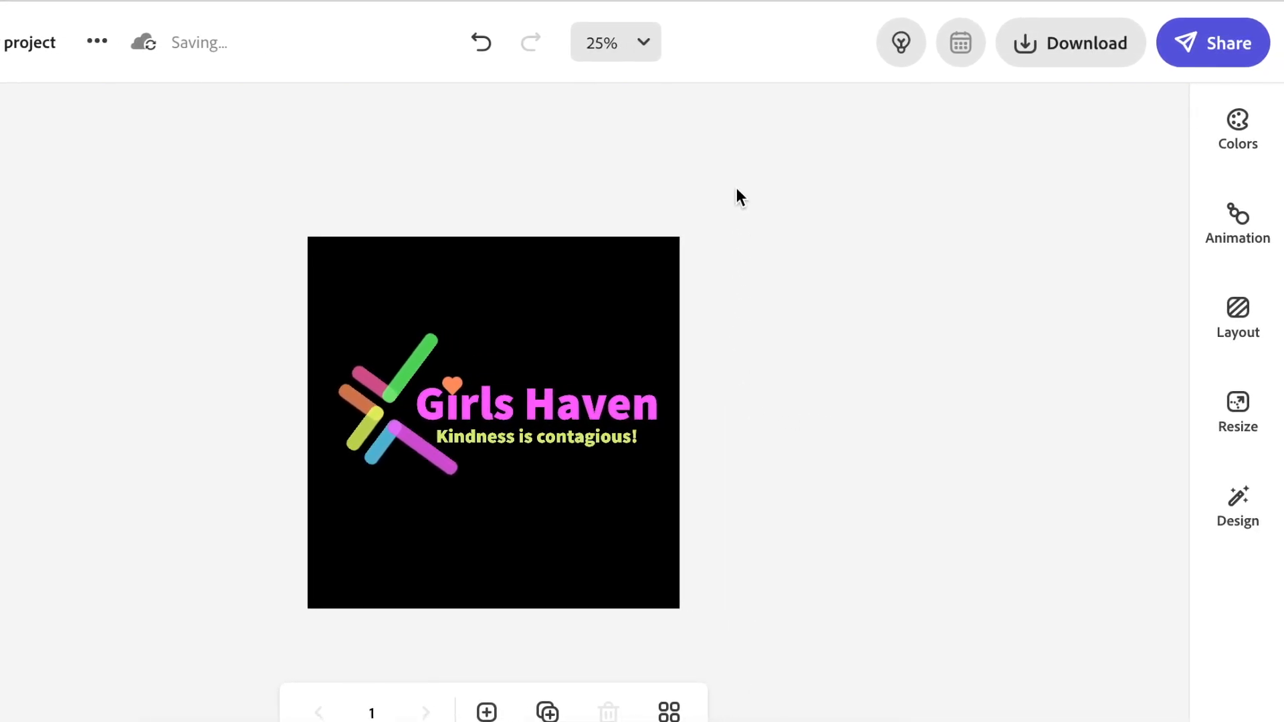
Download the logo as a PNG with transparent background
click(1091, 41)
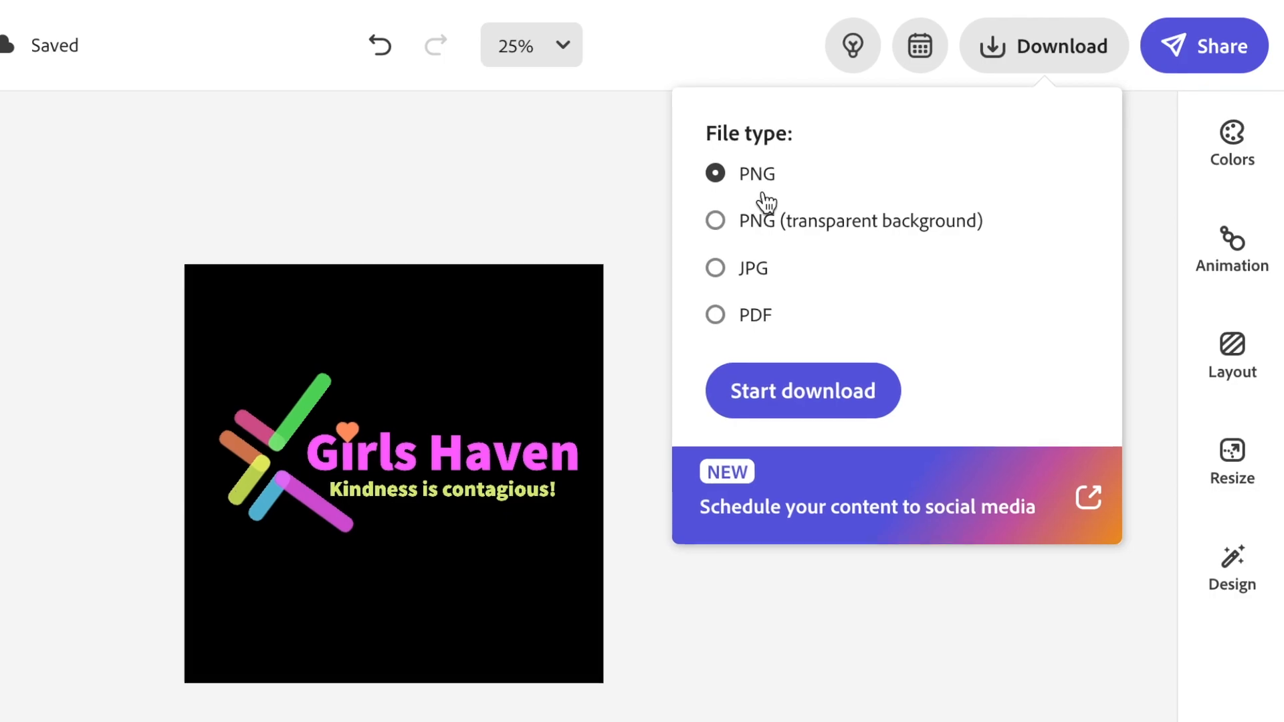
click(767, 223)
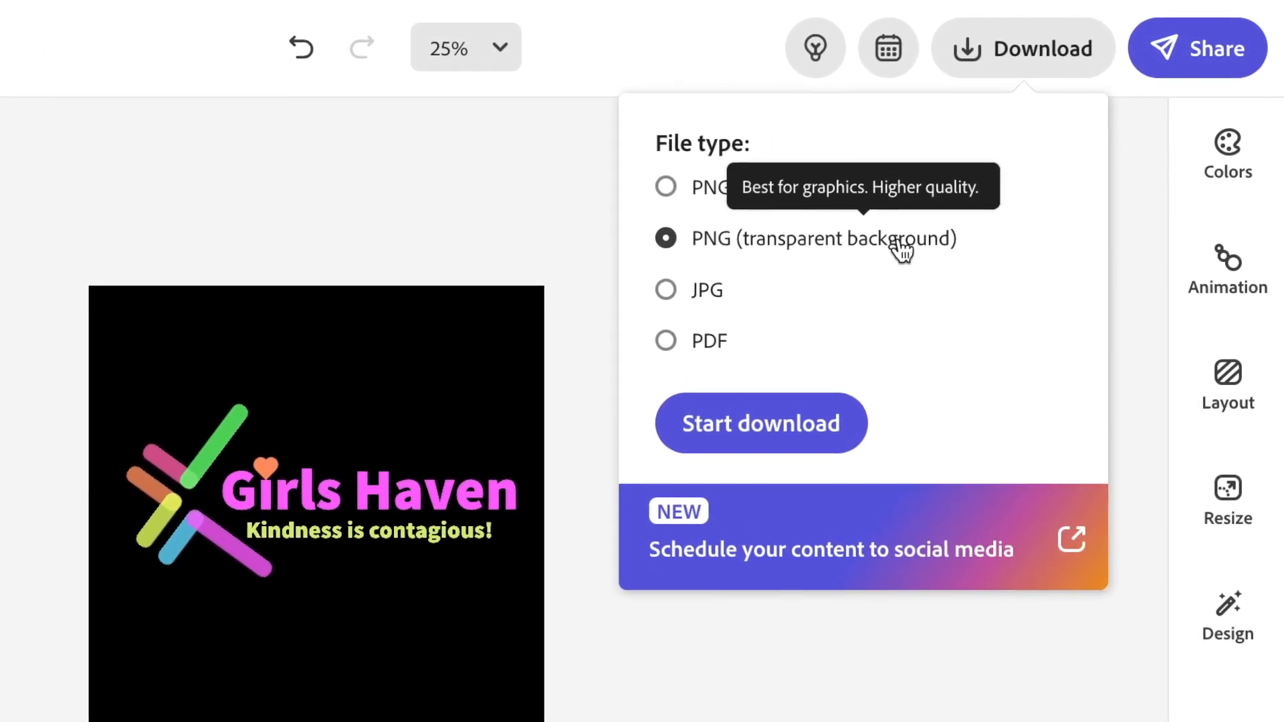
click(774, 441)
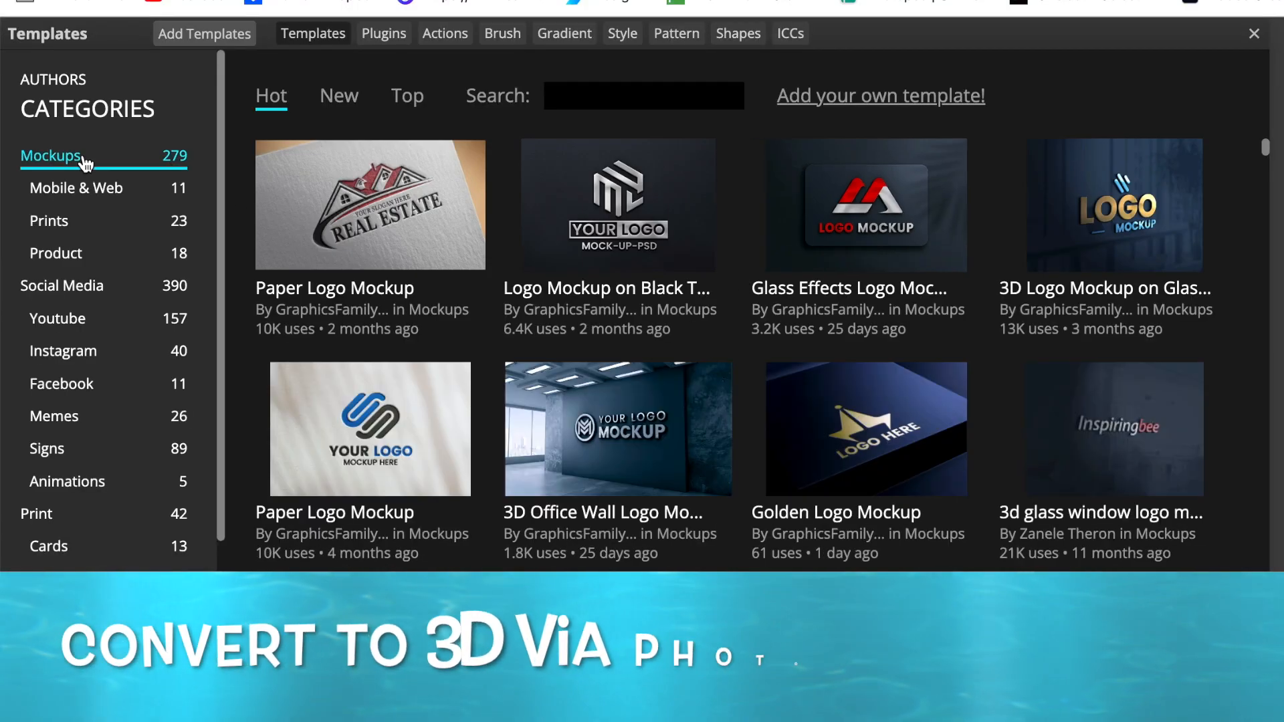
Switch to Photopea and open a 3D logo mockup from the Mockups templates
click(774, 444)
click(834, 392)
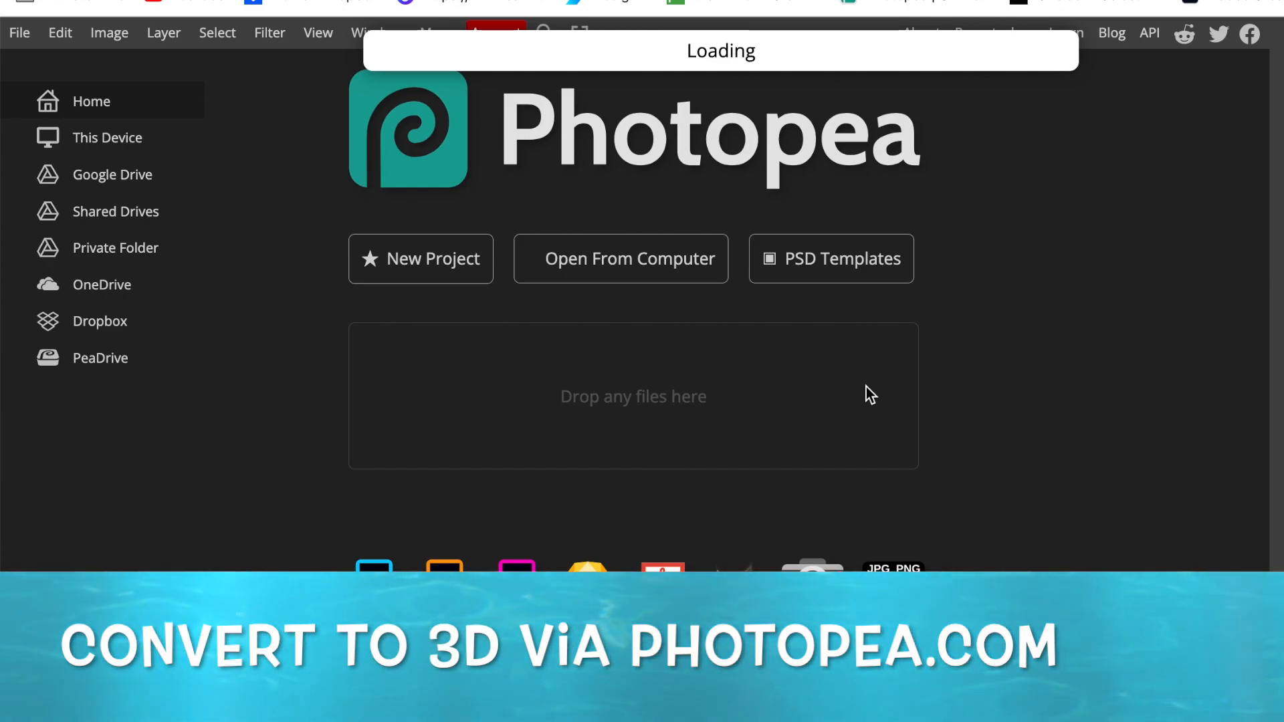
Place the downloaded logo in the mockup's smart object Logo111.psd and save the smart object
double_click(1038, 399)
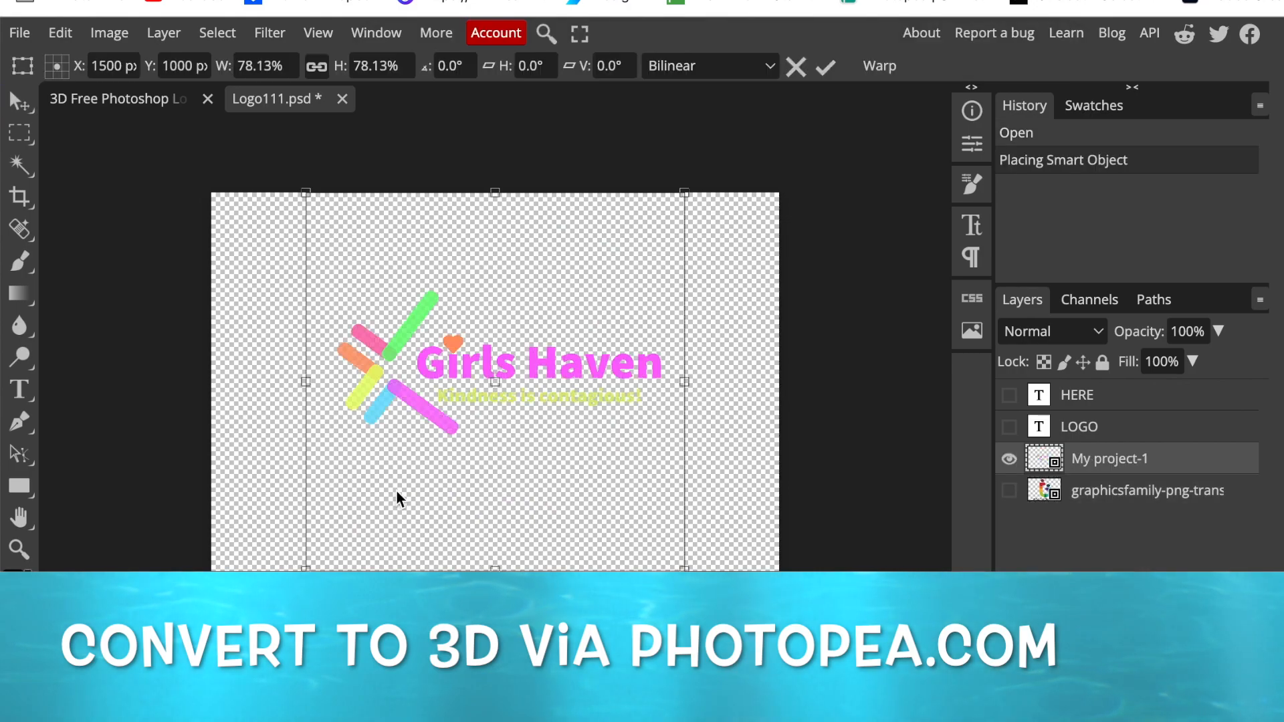
click(20, 33)
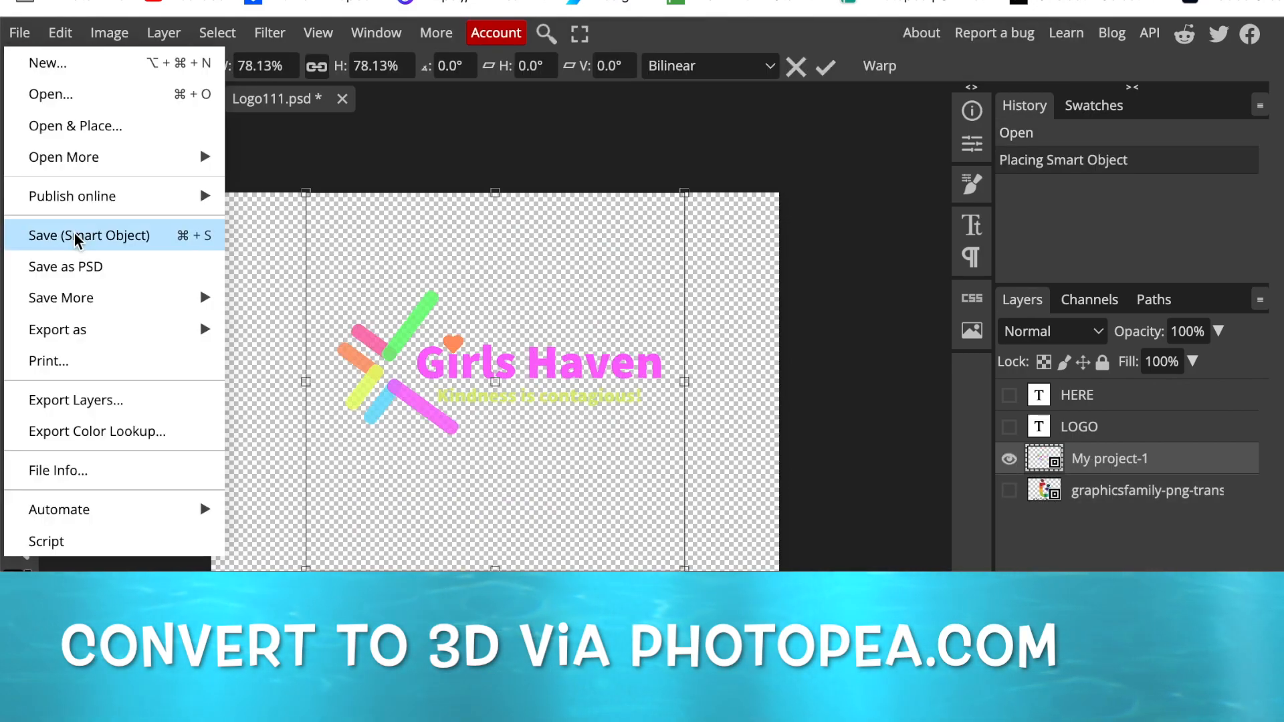